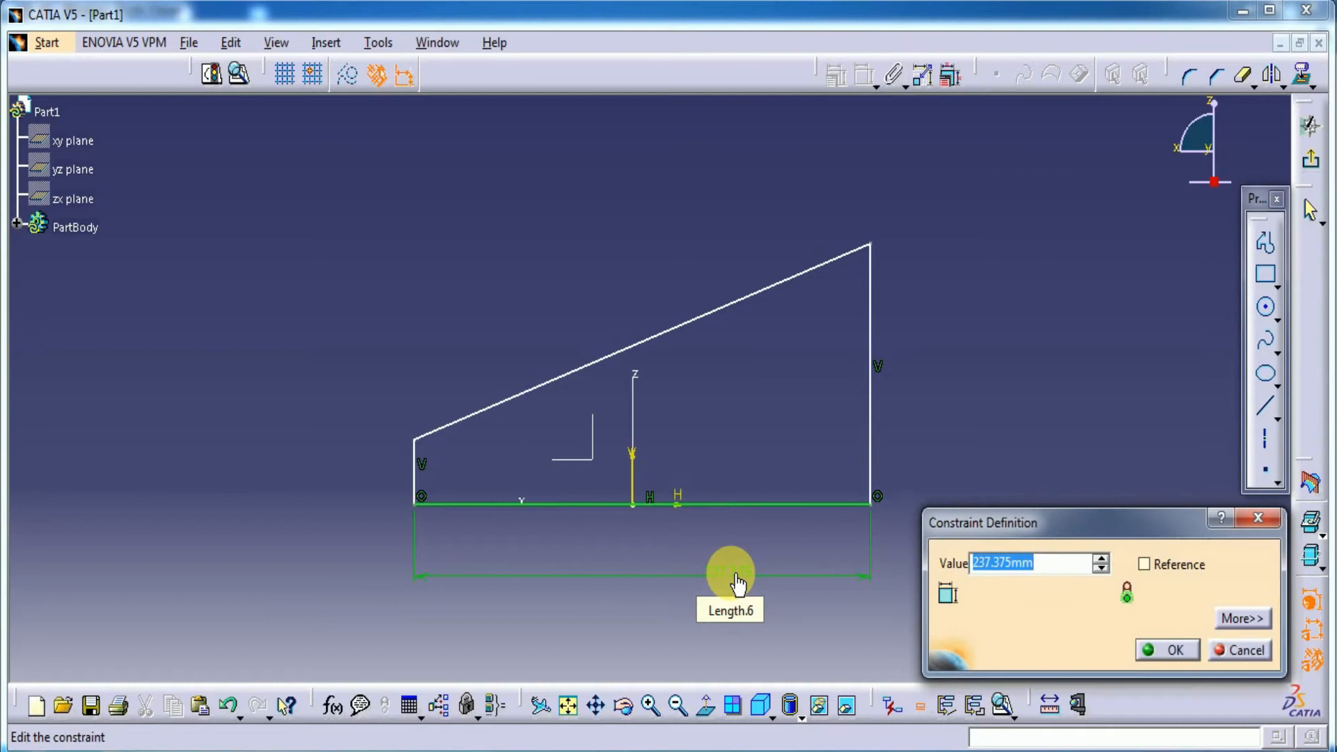
Step: Set the base line's length to 93 mm and dimension the short vertical side at 24 mm
key(Return)
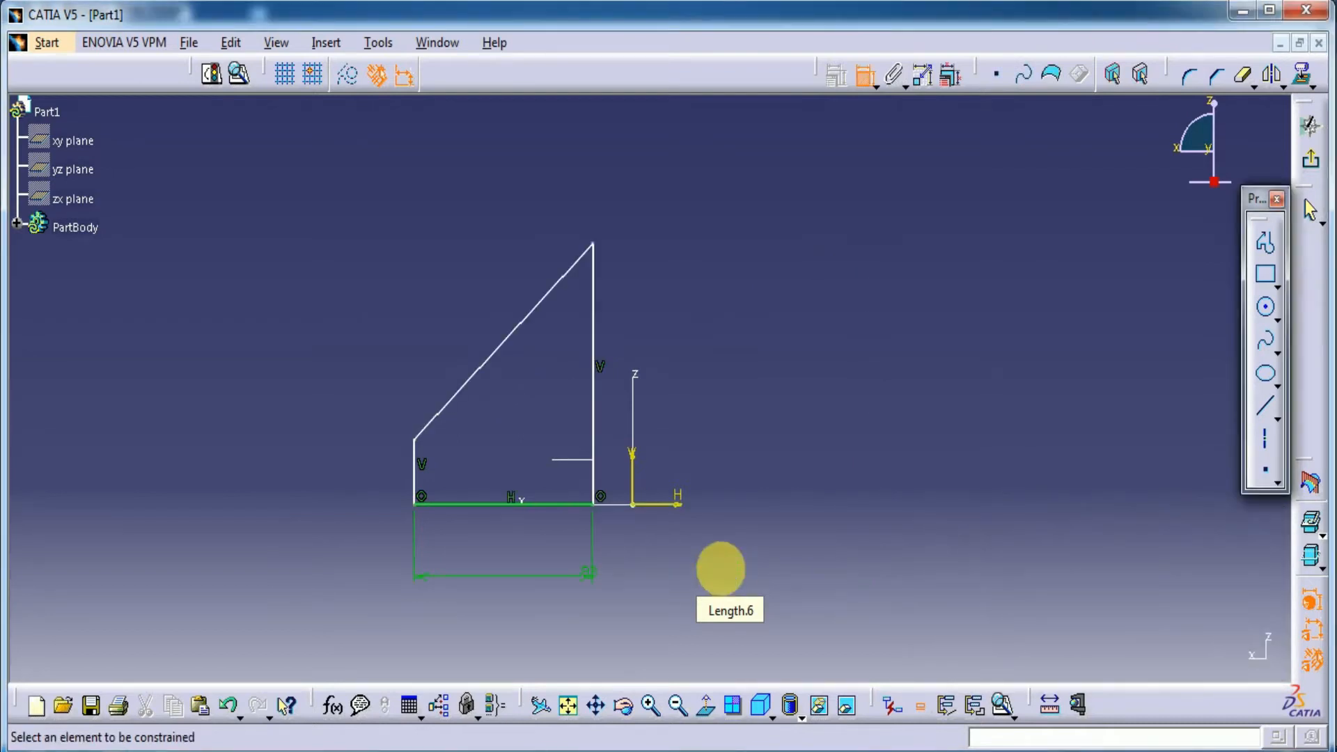
click(416, 481)
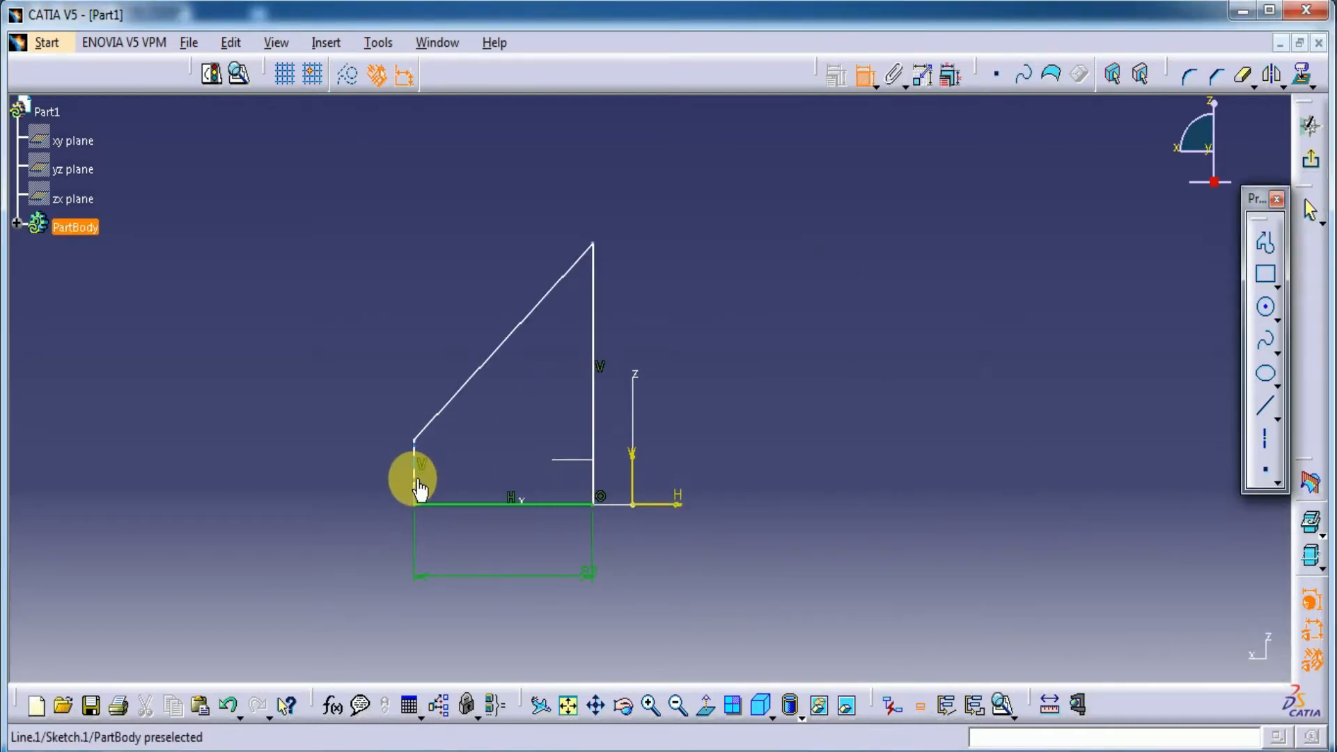
double_click(346, 470)
text(20)
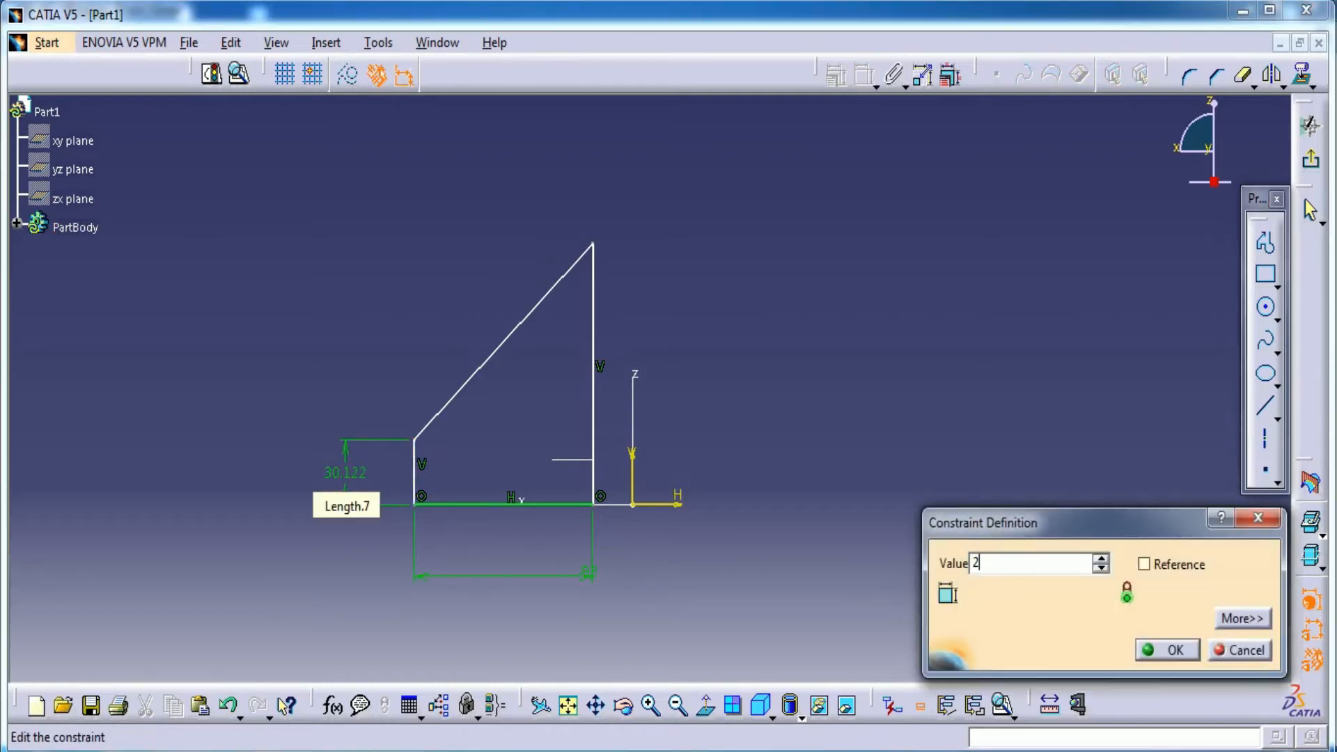
key(Return)
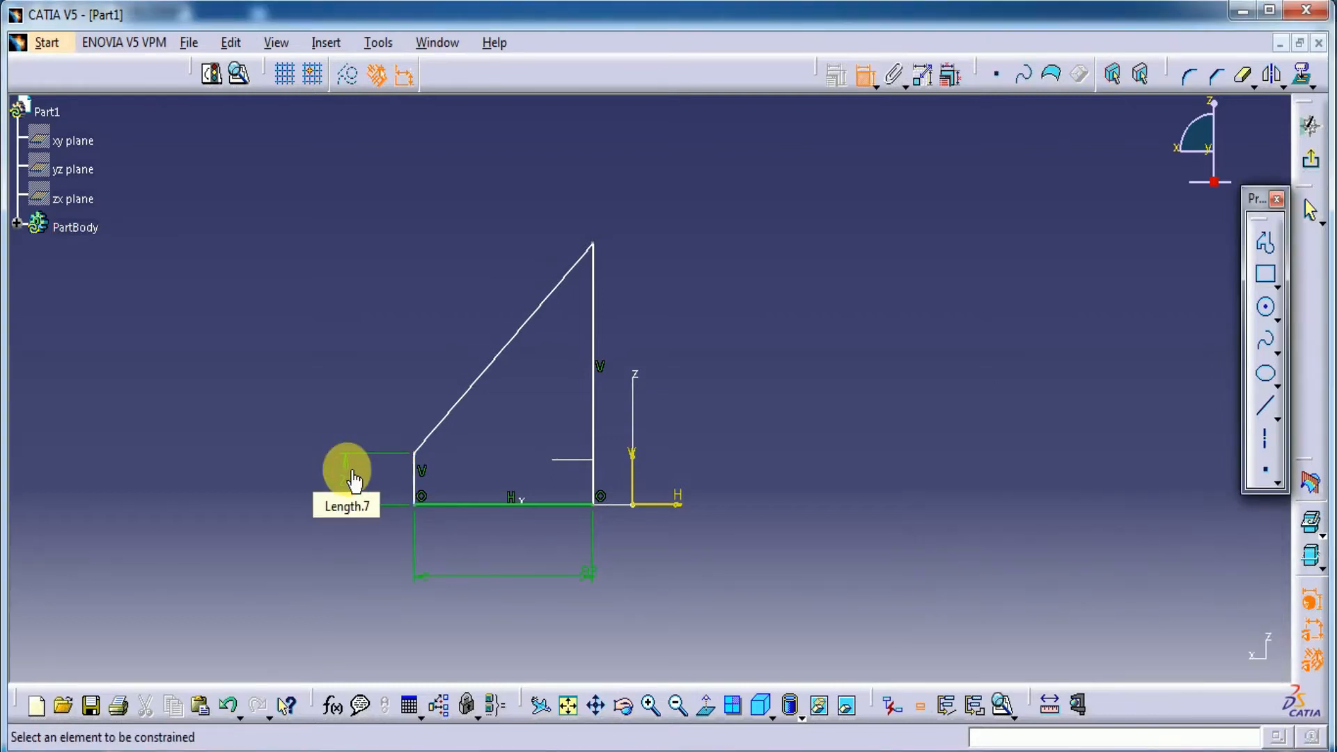
Step: Dimension the profile's tall vertical side and set its length to 46 mm
click(596, 408)
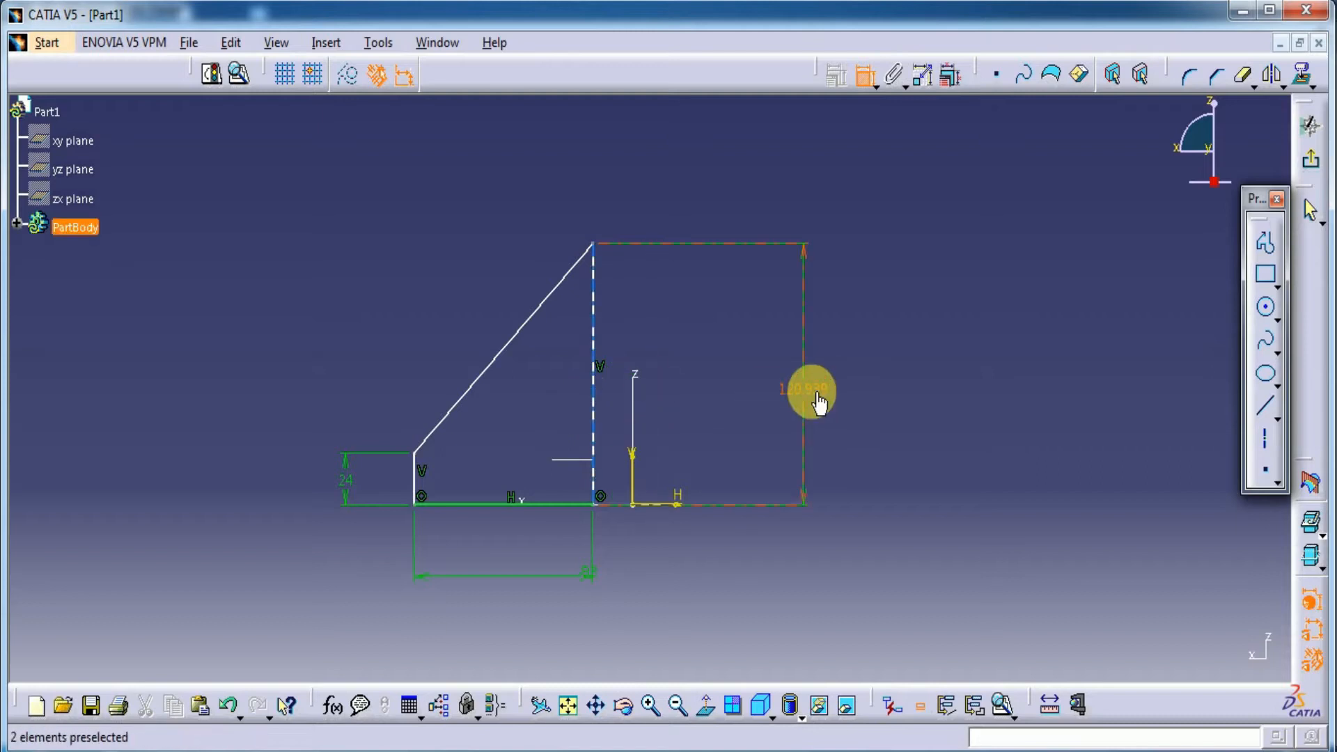
double_click(819, 403)
text(46)
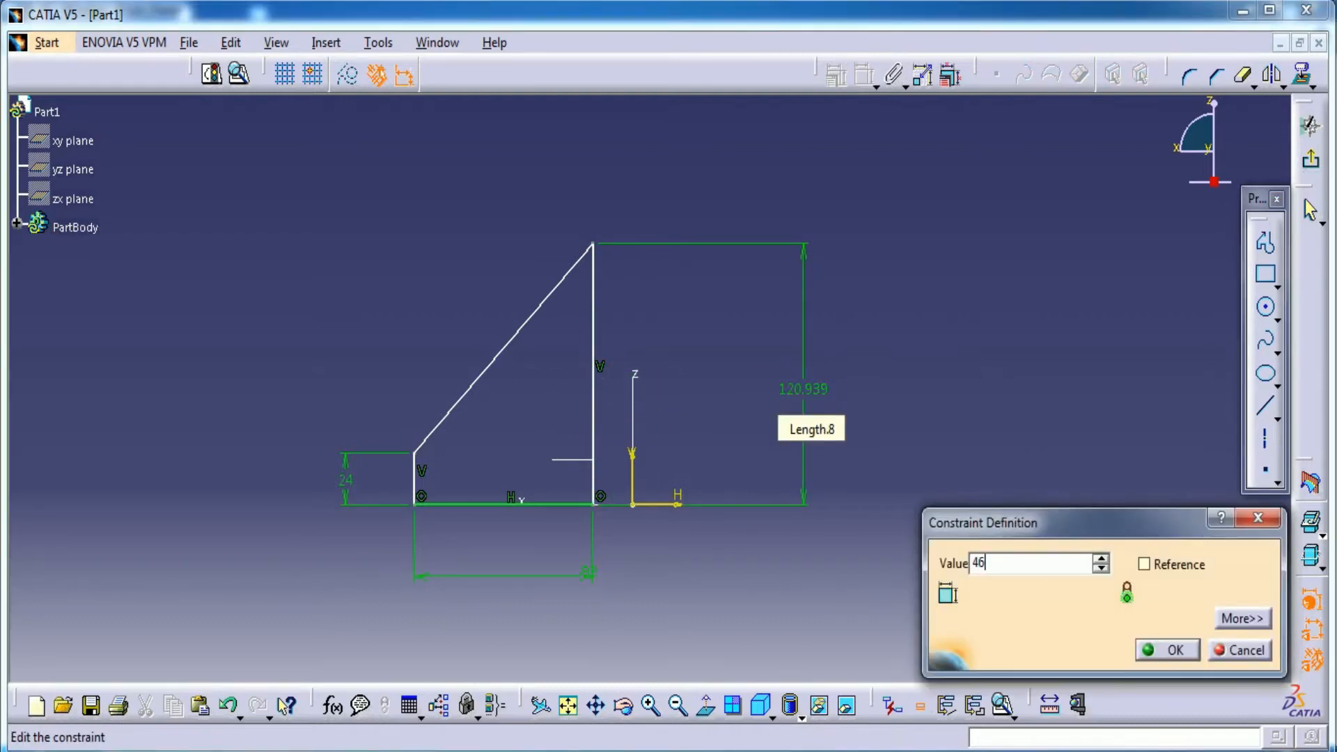
key(Return)
Step: Constrain the two vertical sides of the profile to be symmetric about the sketch's vertical axis
middle_drag(815, 393, 787, 272)
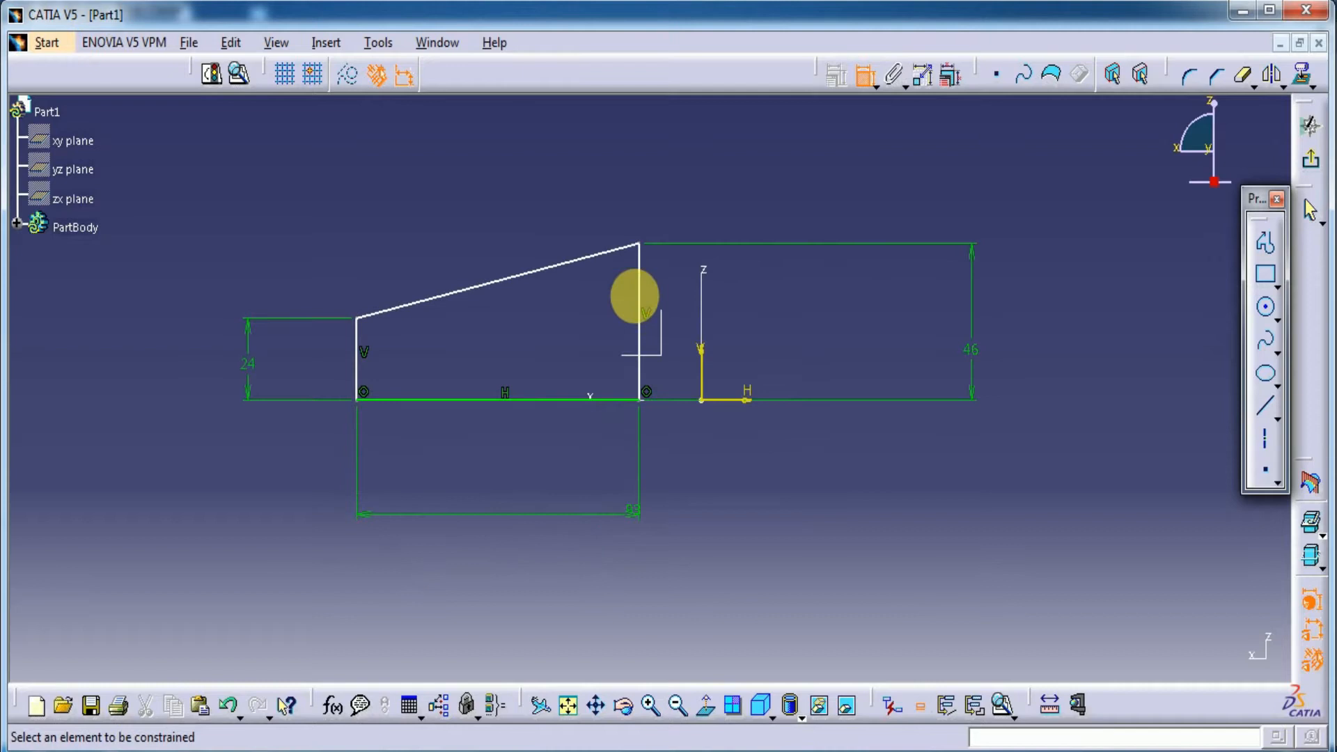
click(638, 297)
click(358, 368)
right_click(722, 152)
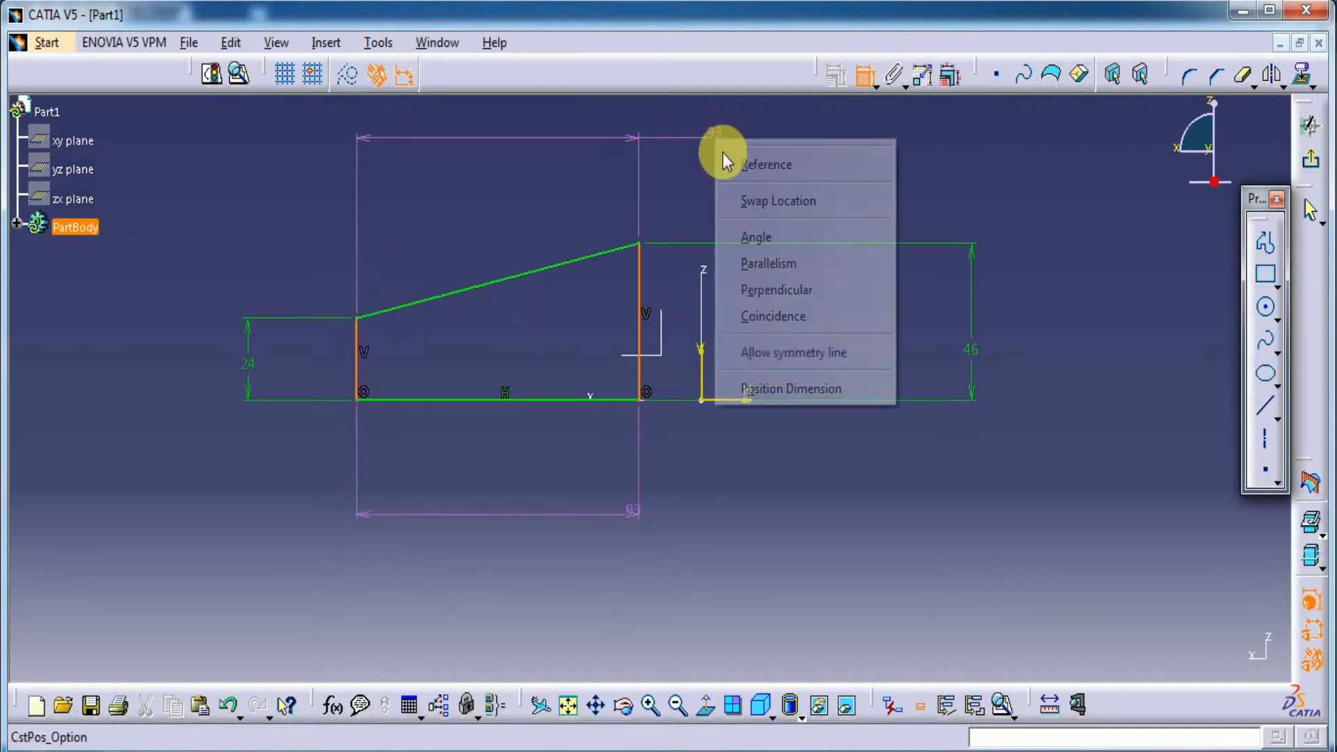
click(770, 346)
click(703, 368)
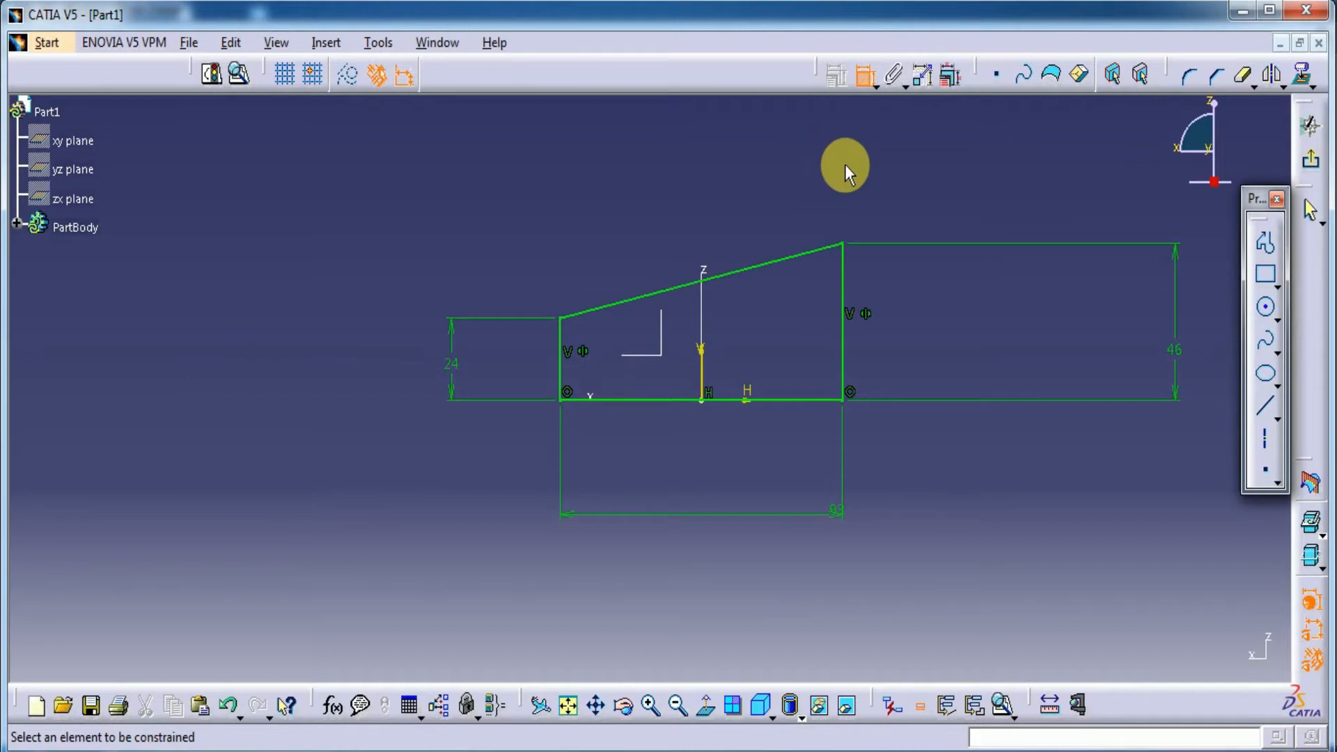
Step: Finish the sketch and pad the trapezoidal profile with a length of 5 mm and mirrored extent
click(1311, 159)
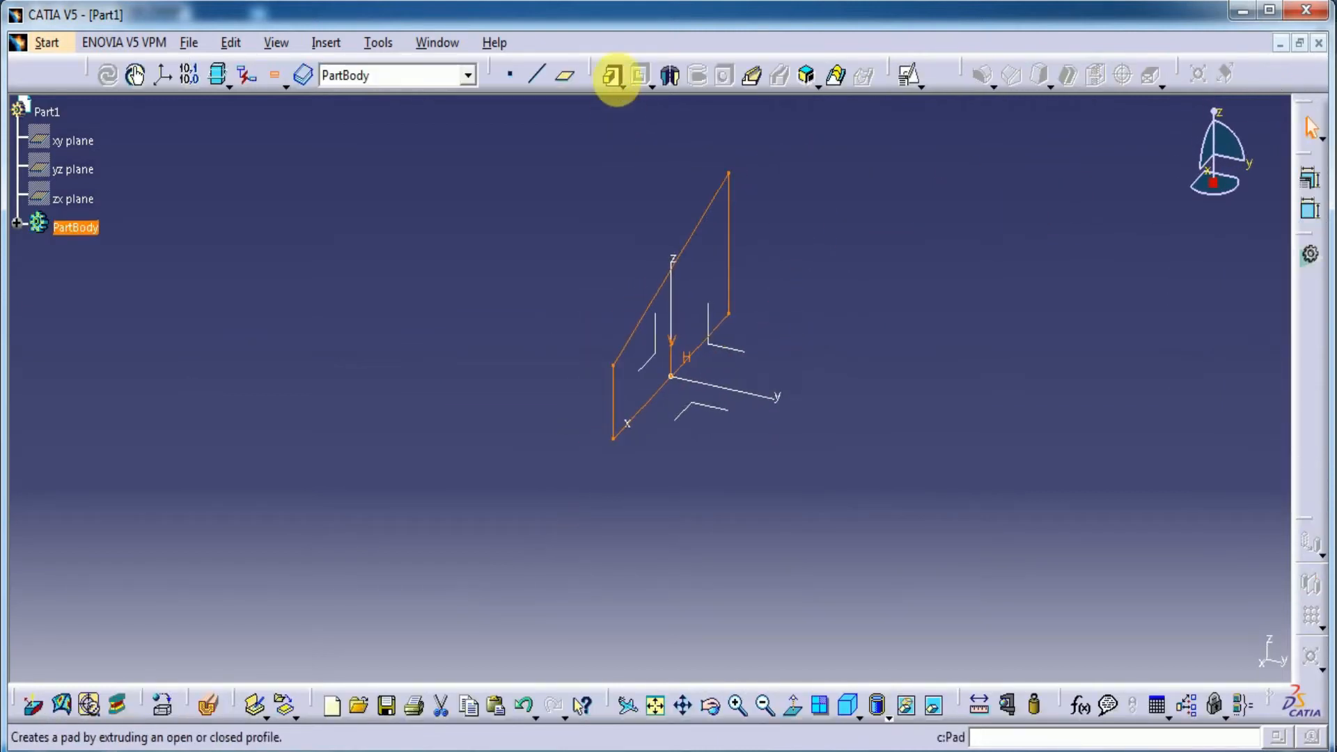
click(613, 76)
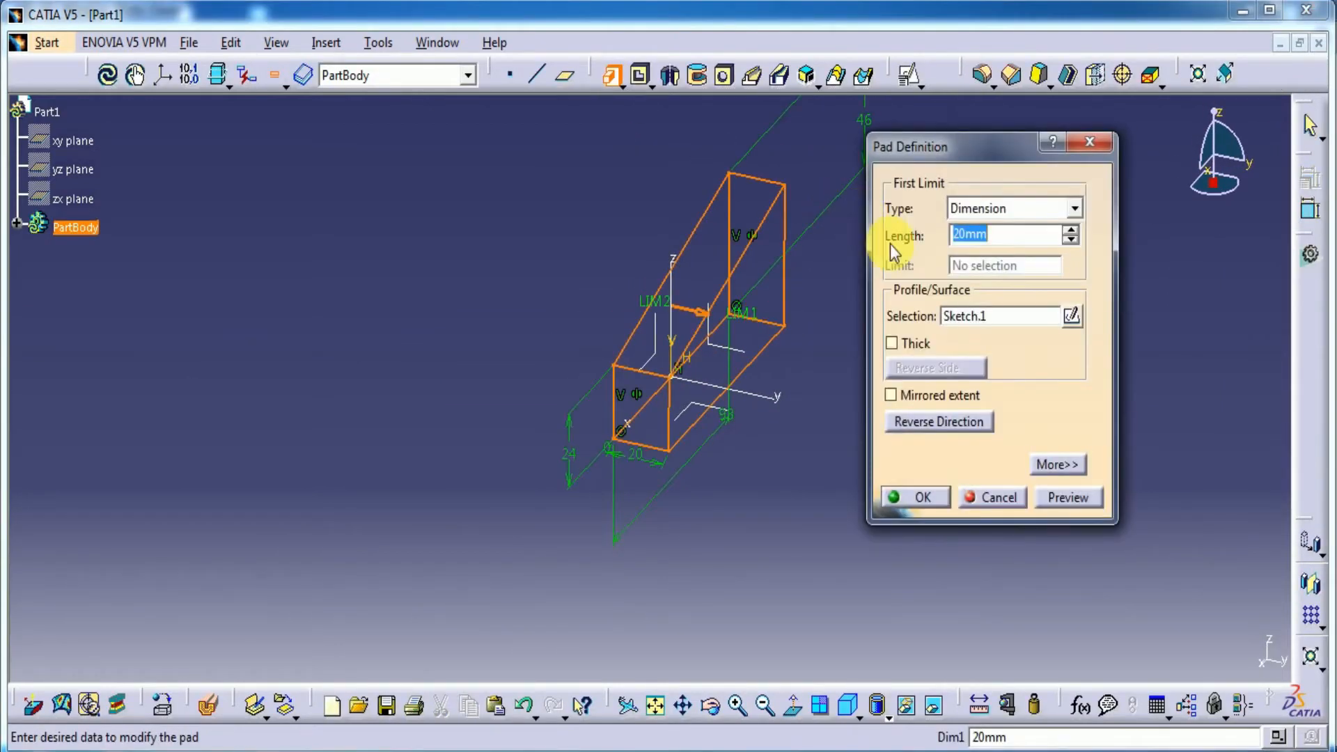
text(10)
click(960, 423)
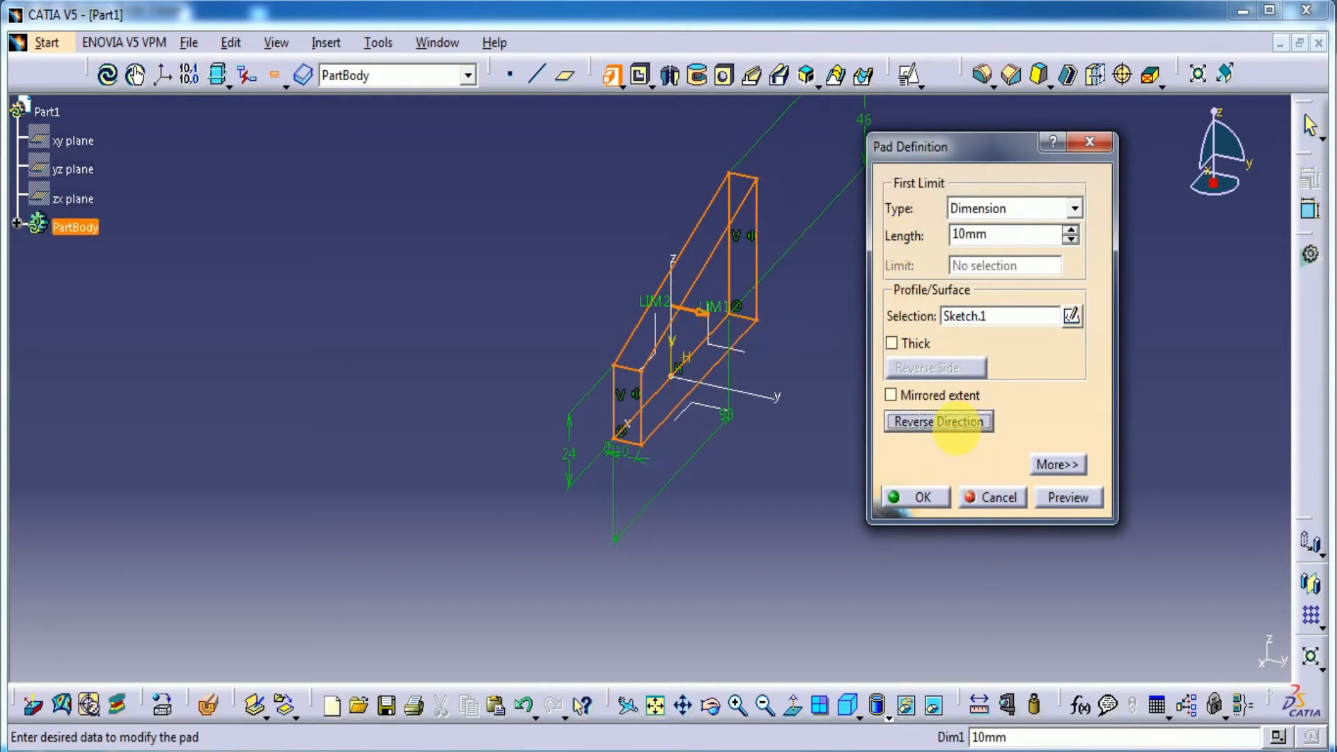
click(960, 428)
click(945, 397)
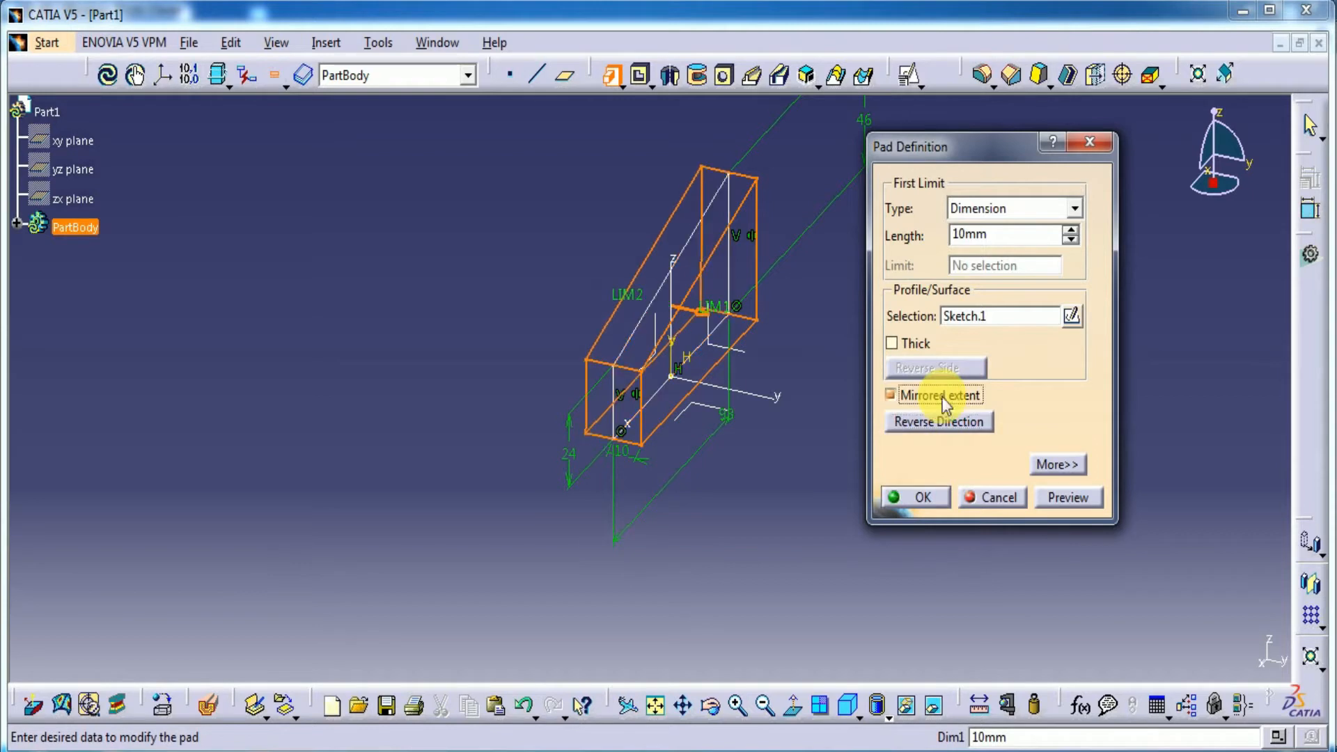
double_click(1021, 234)
text(5)
click(1055, 500)
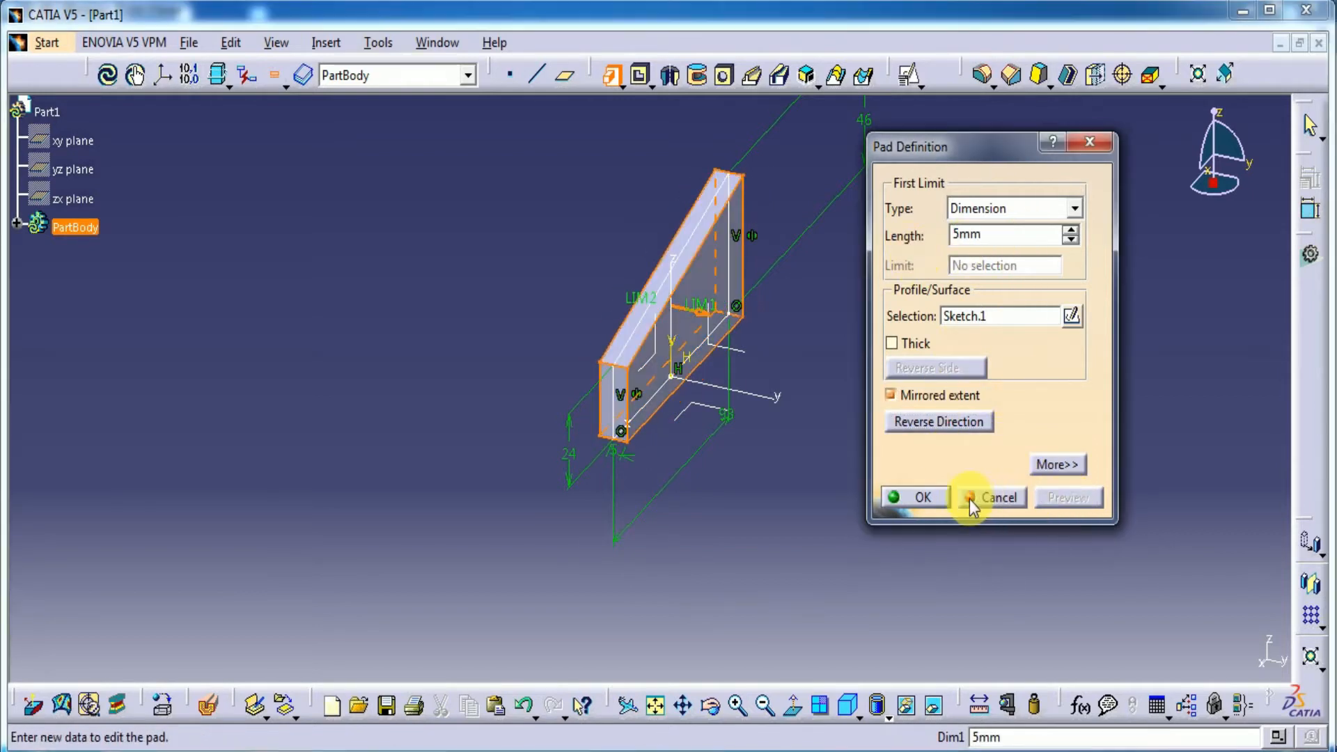
click(924, 498)
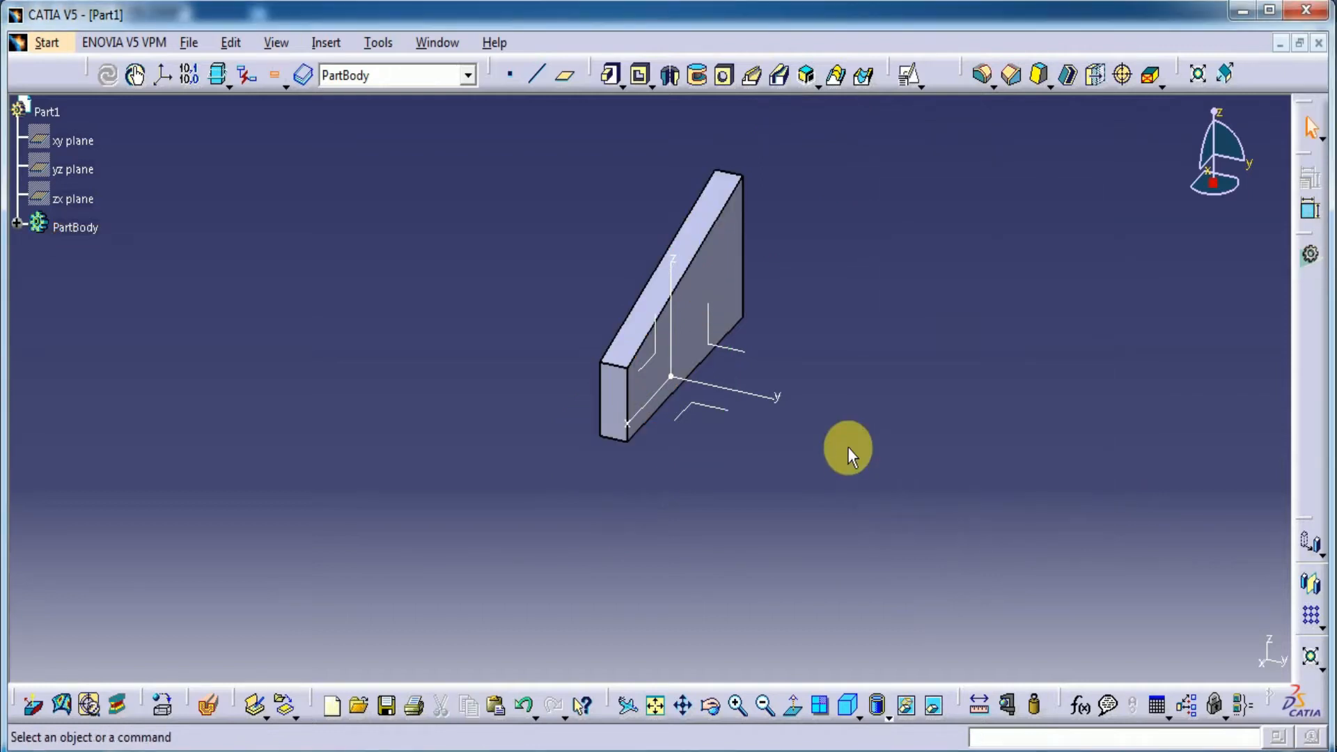
Step: Open a positioned sketch on the ZX plane with the V direction reversed
click(663, 358)
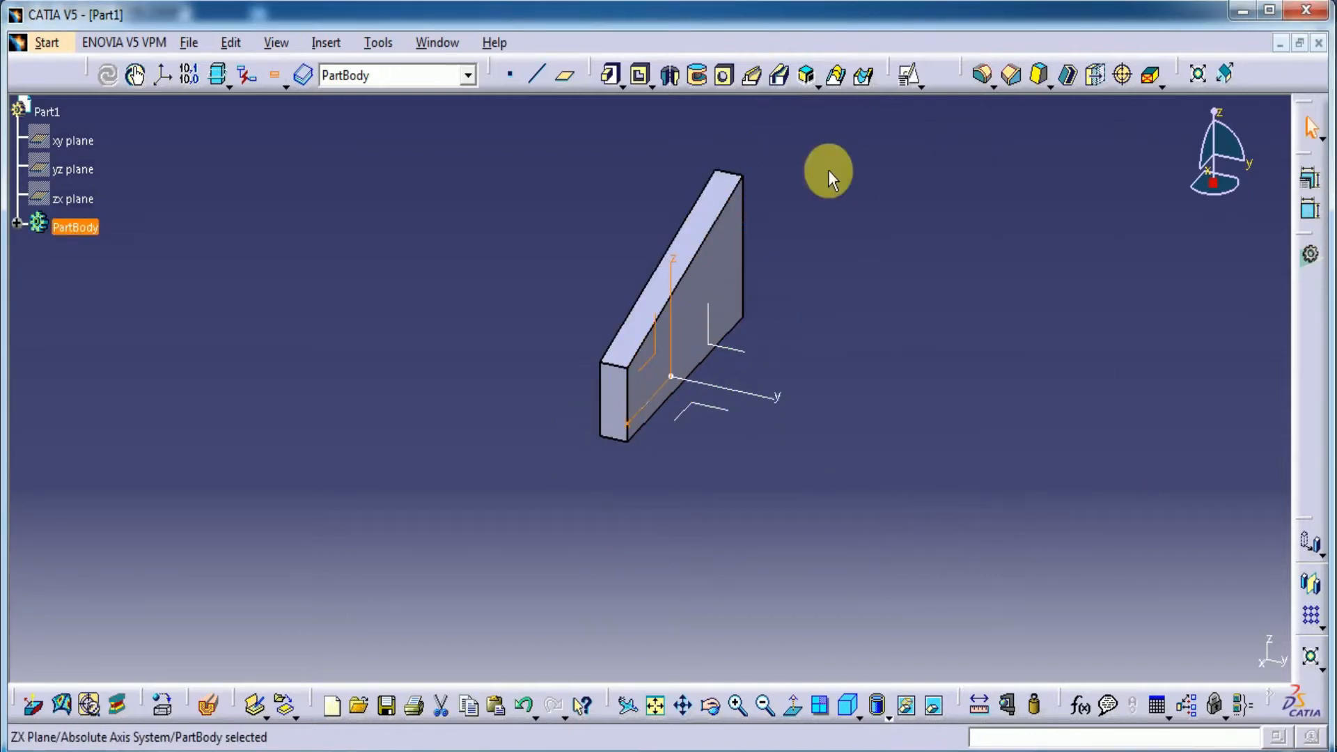
click(909, 78)
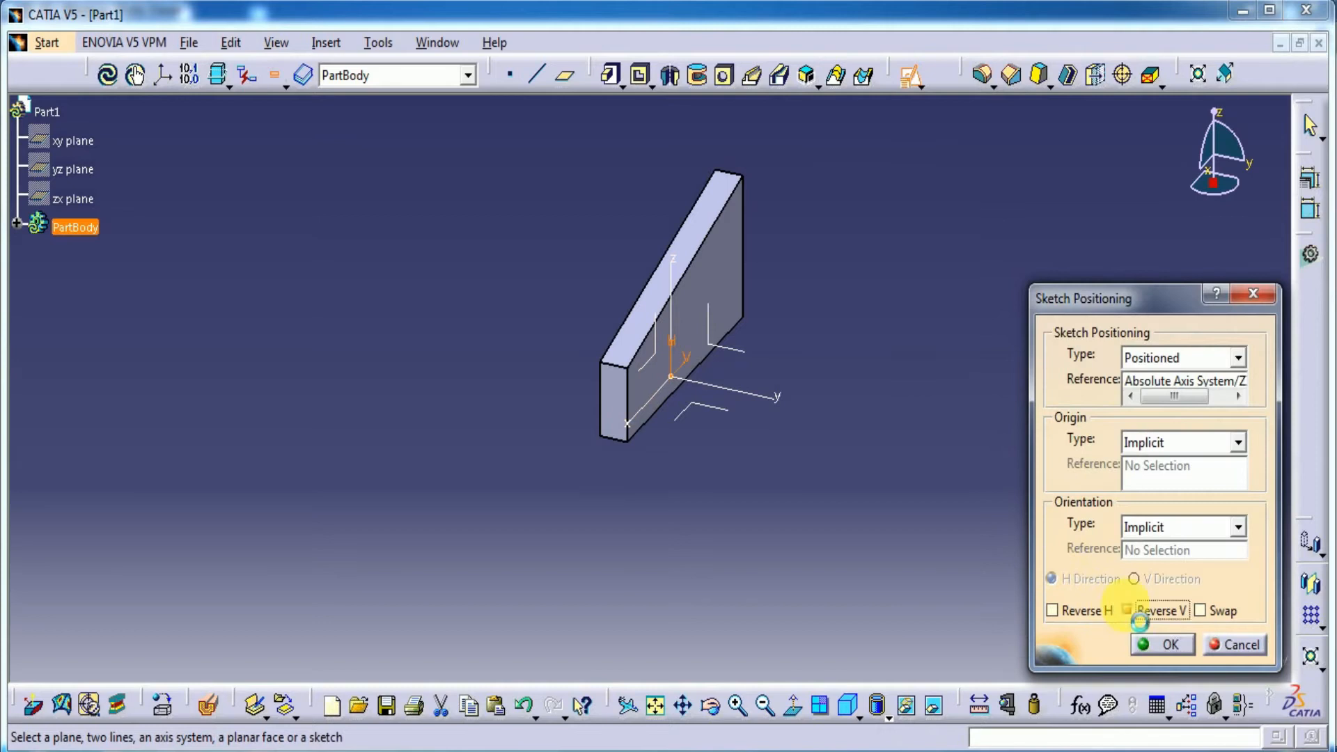
click(1166, 642)
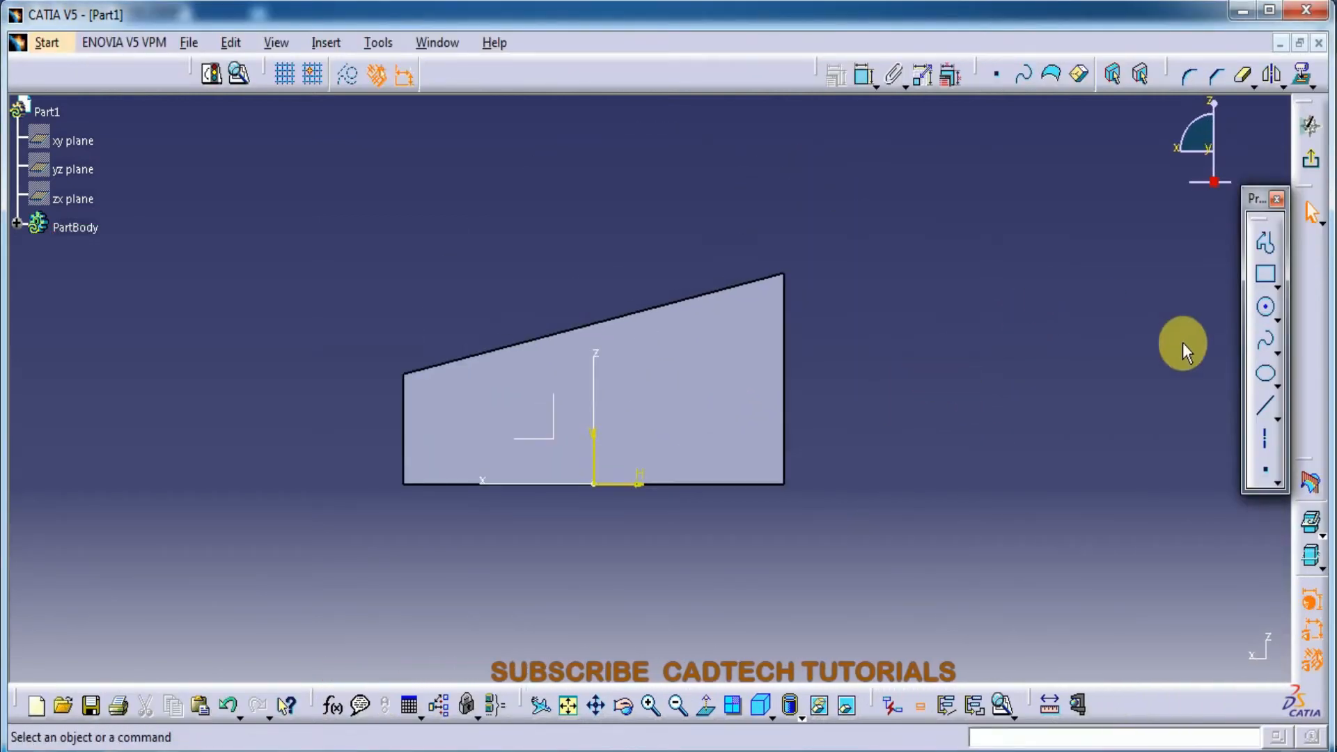
Step: Sketch a circle beside the plate's tall end and set its diameter to 46 mm
click(1266, 307)
click(902, 381)
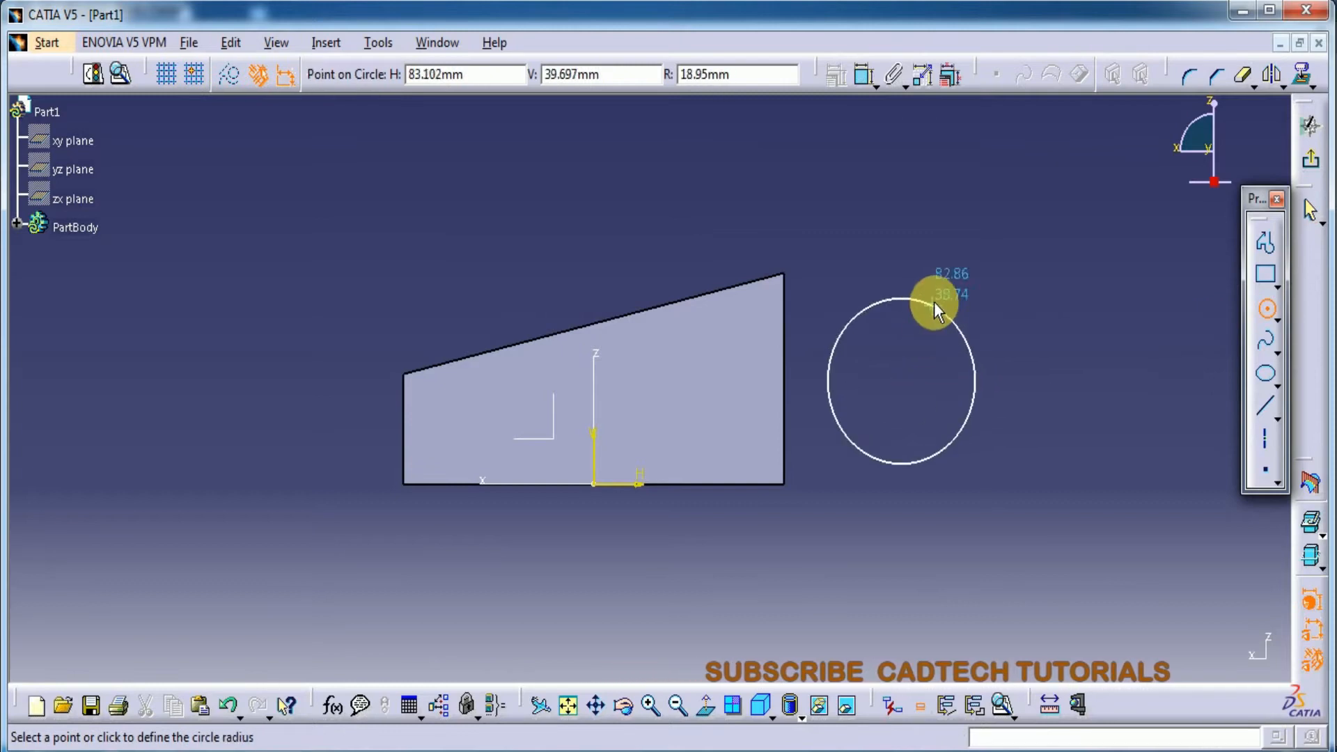
click(933, 304)
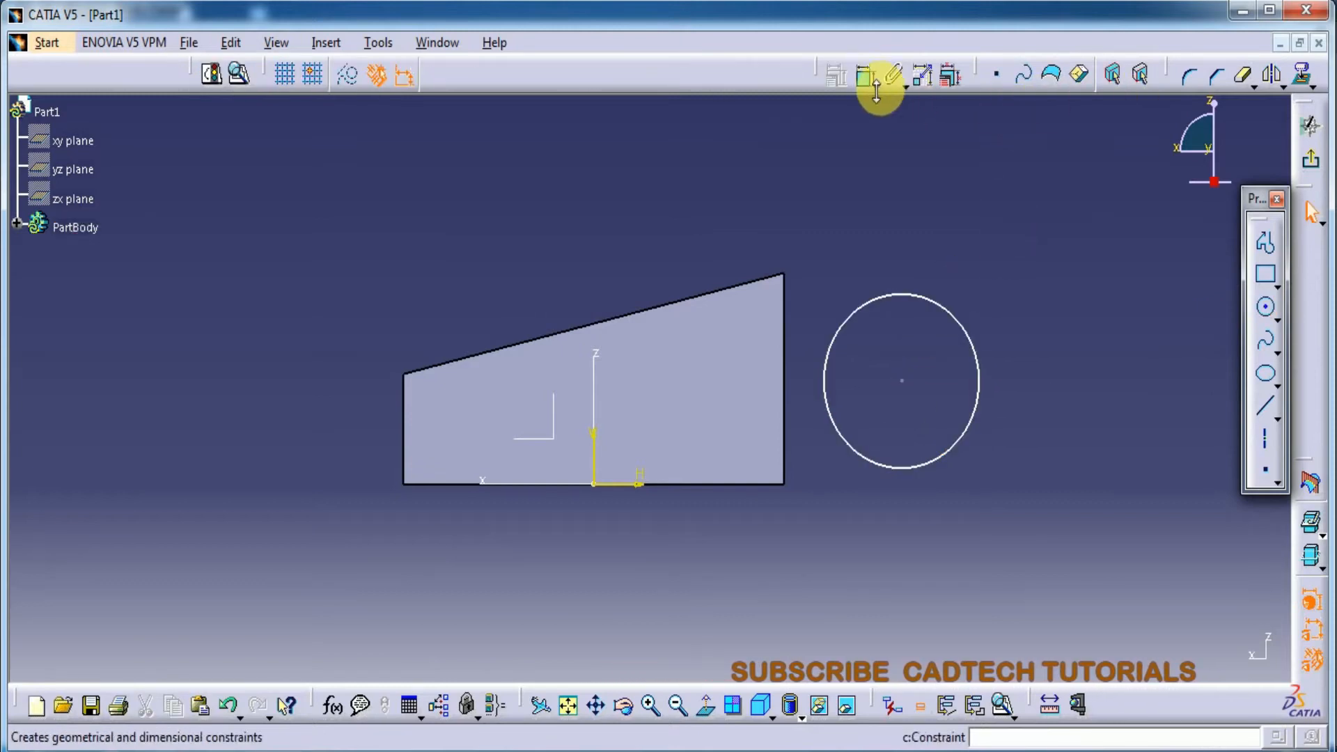
click(949, 310)
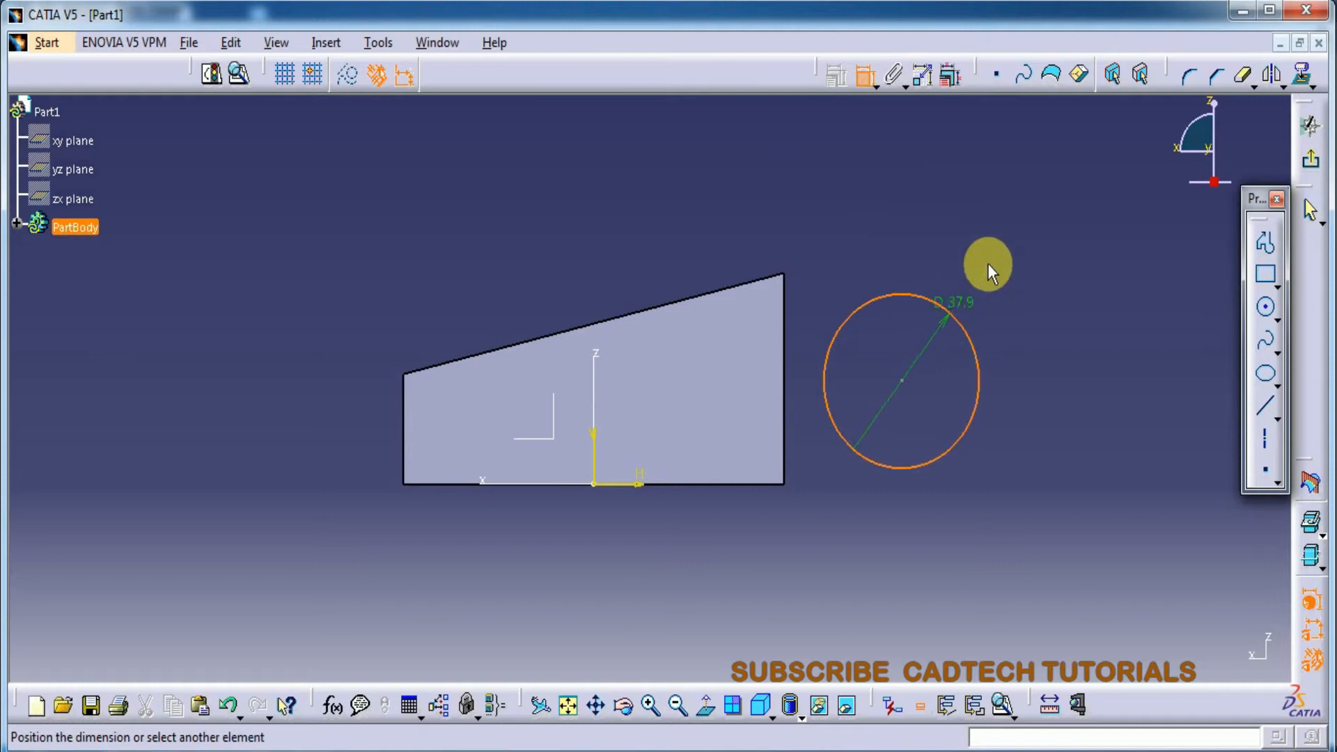
click(1018, 251)
double_click(1019, 254)
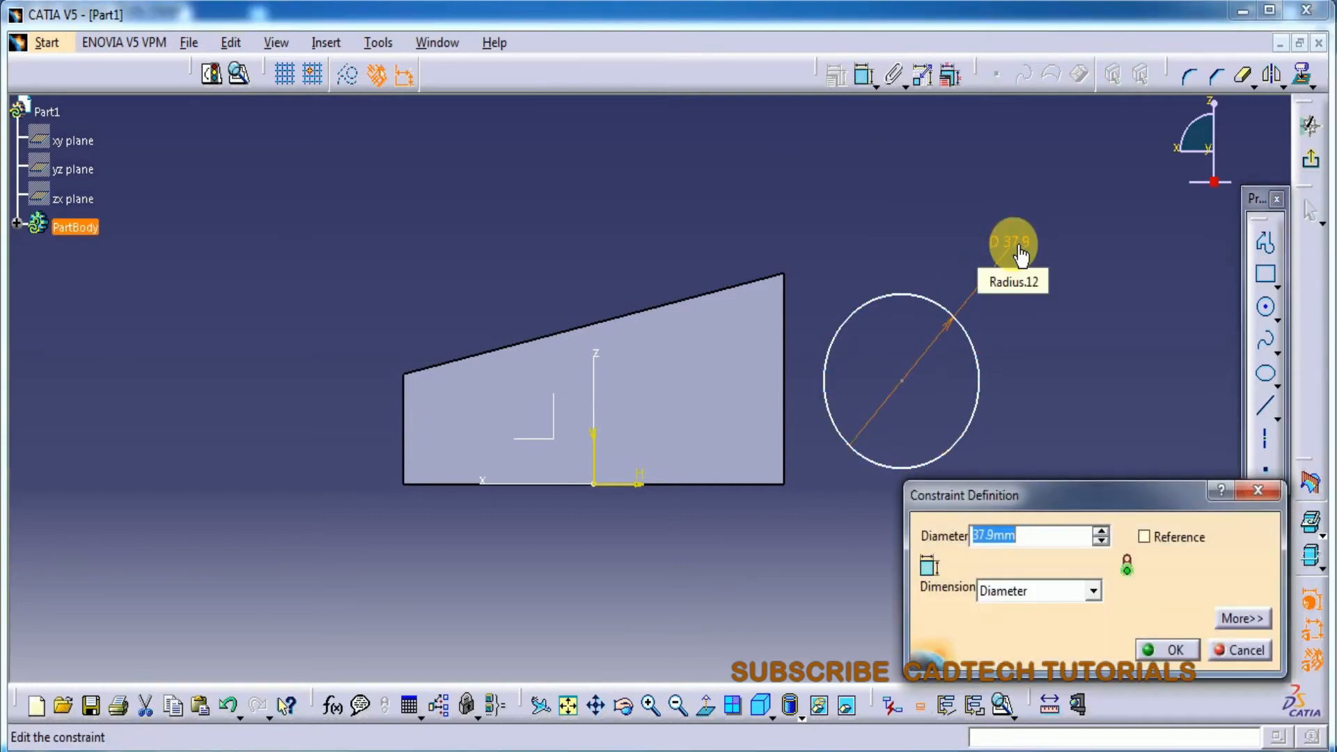
text(46)
key(Return)
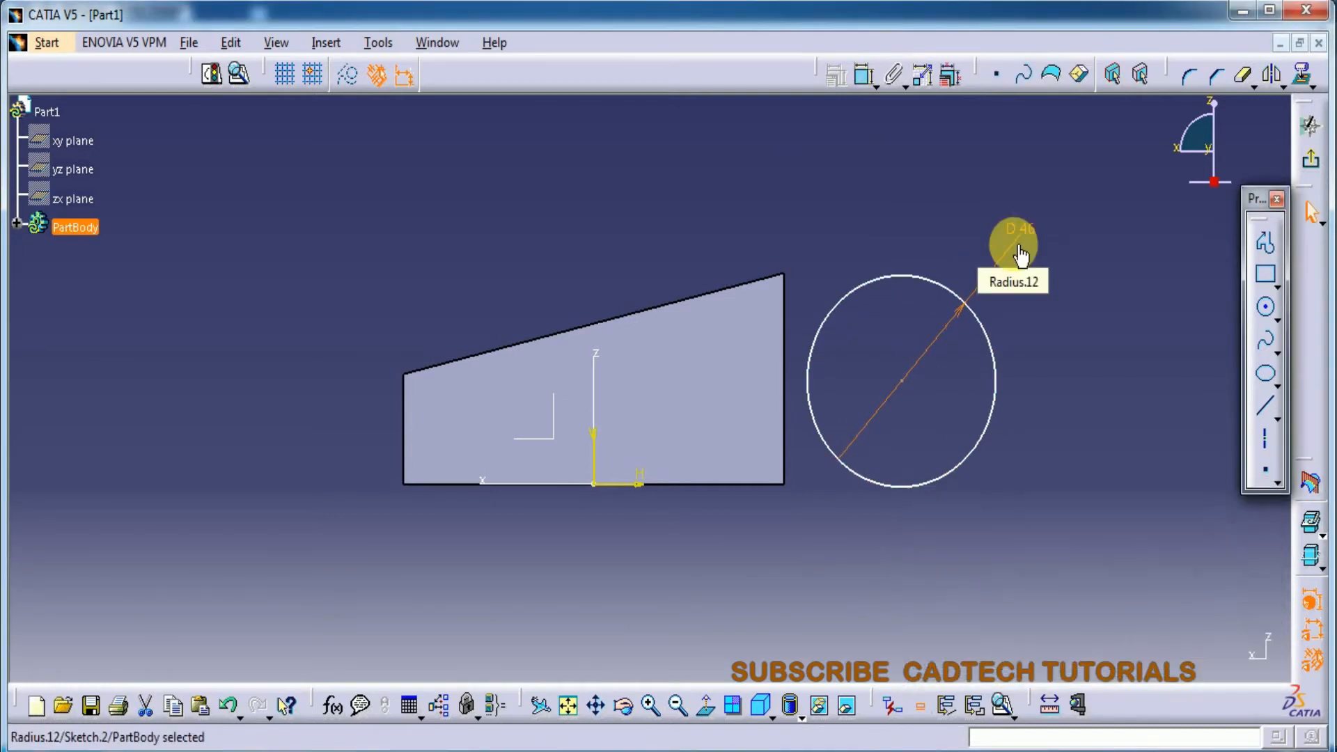
Step: Make the circle's centre coincident with the plate's tall vertical edge
click(864, 74)
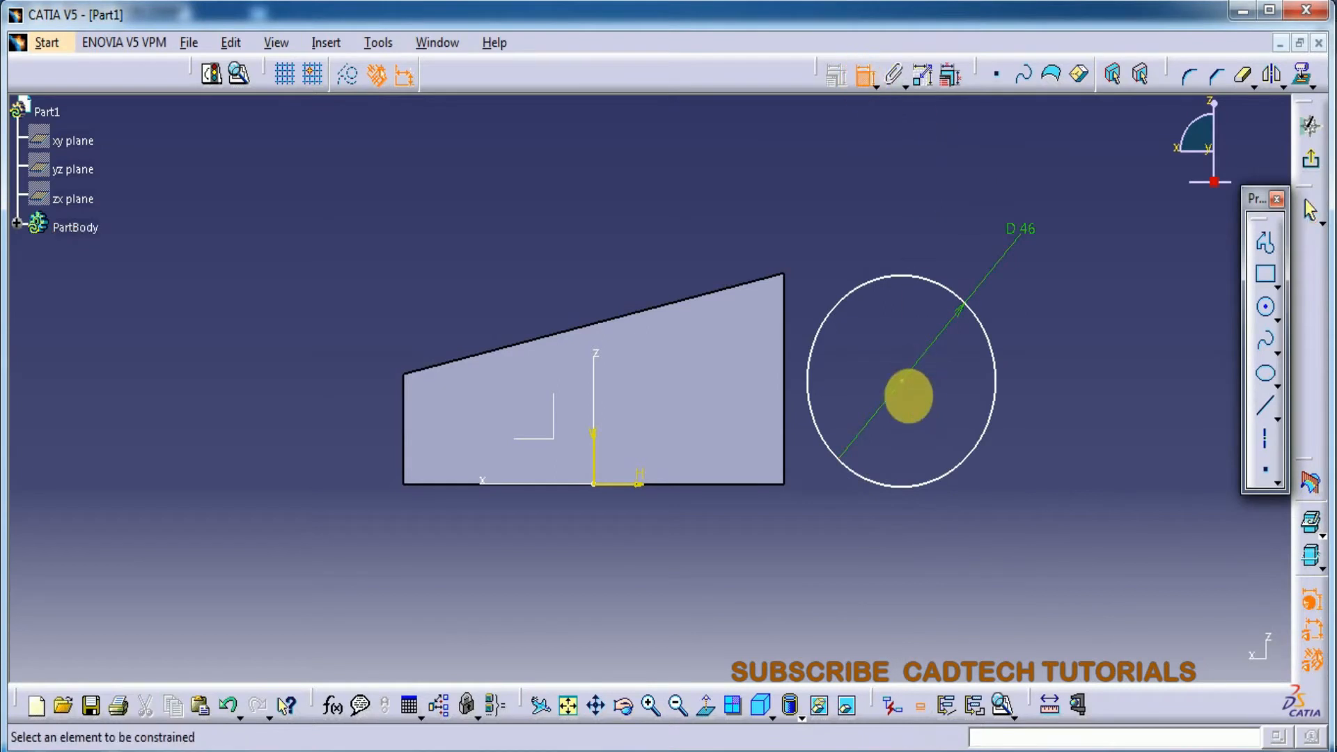
click(808, 402)
click(784, 418)
right_click(851, 171)
click(906, 265)
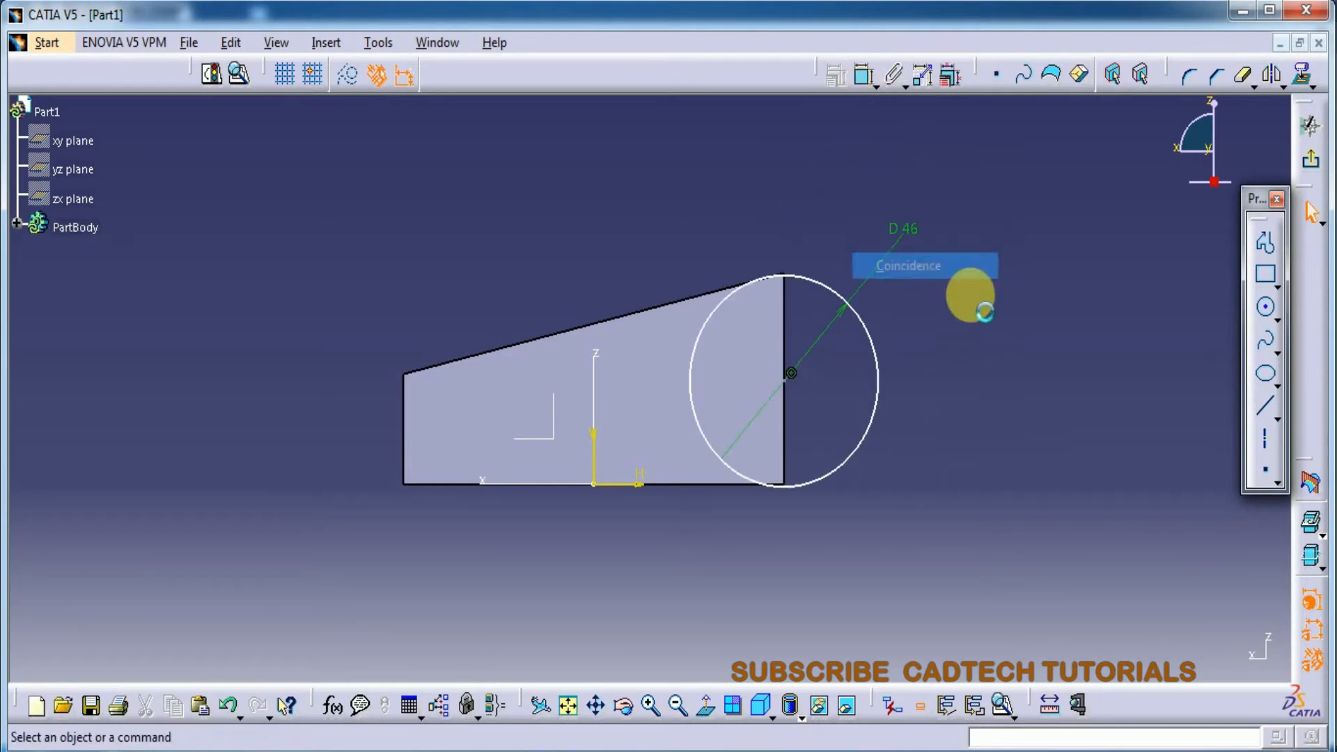
Step: Dimension the circle's centre from the plate's bottom edge and set the distance to 23 mm
click(787, 380)
click(864, 75)
click(711, 484)
click(964, 418)
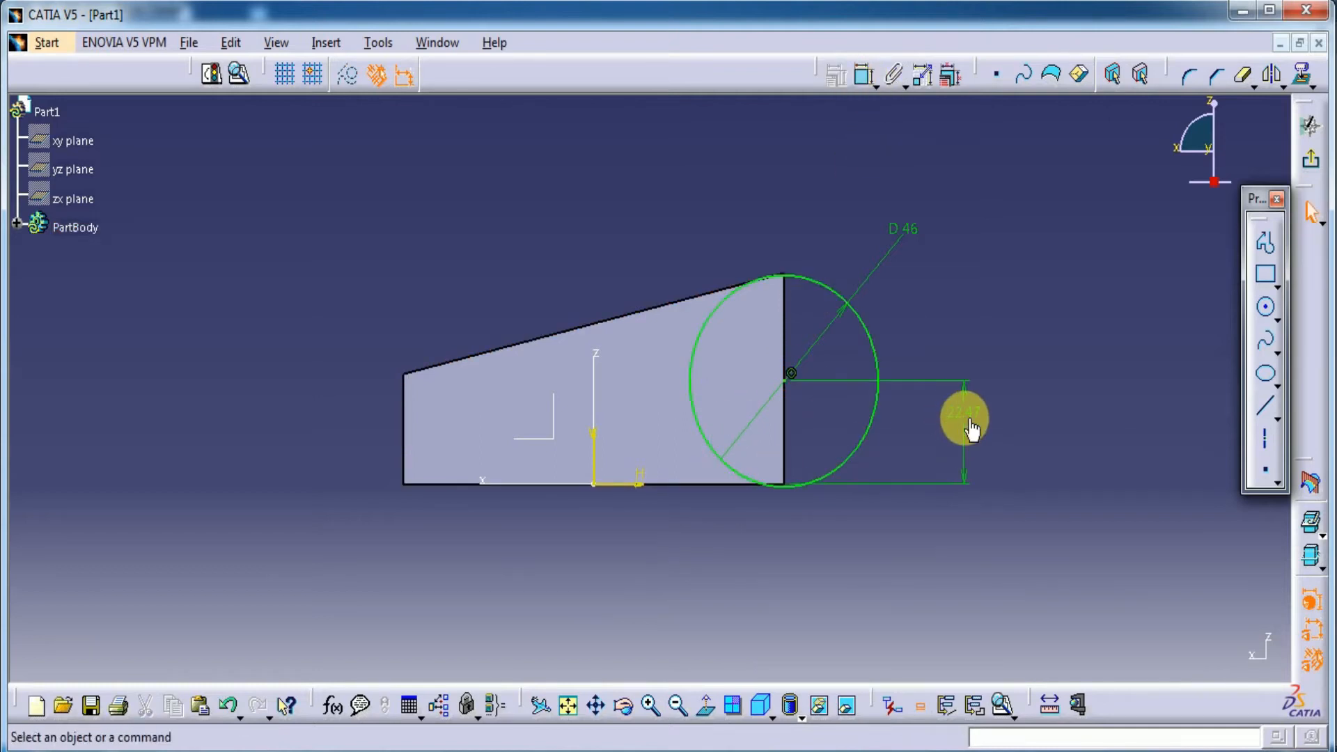
double_click(973, 420)
text(2)
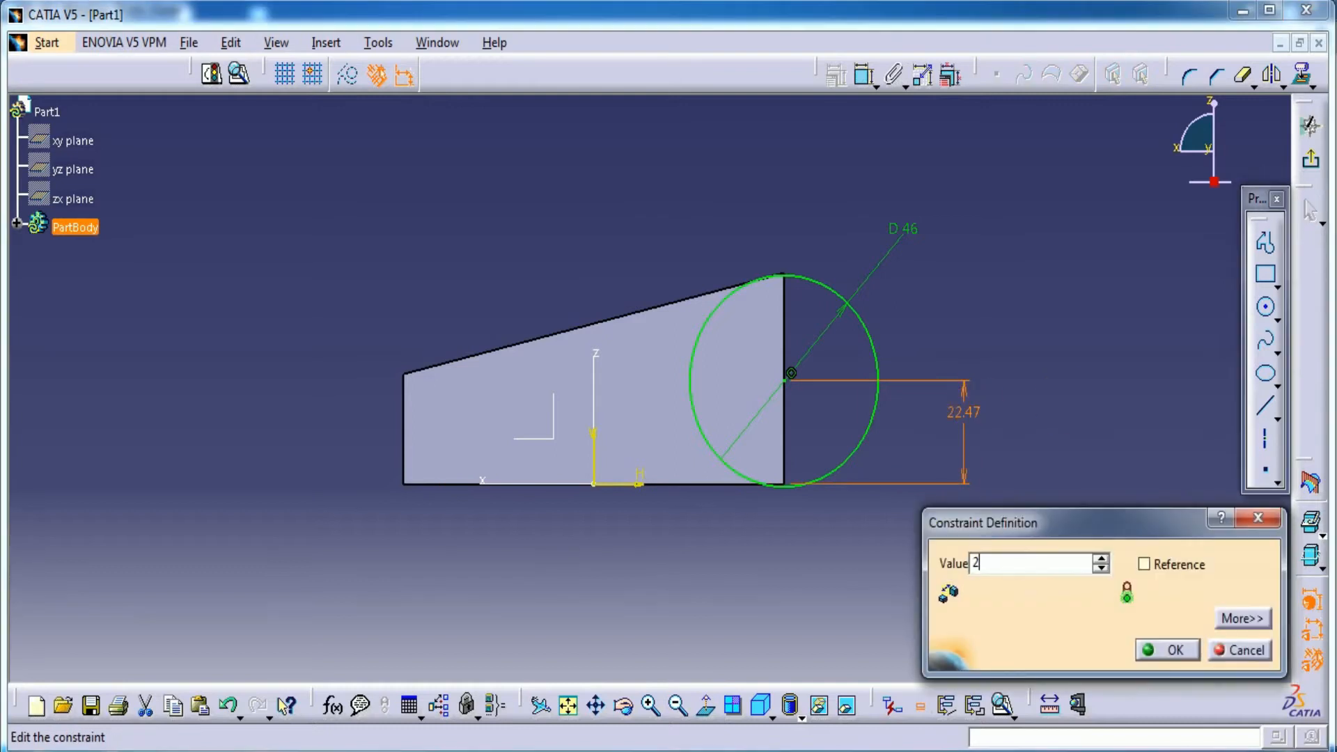
text(3)
key(Return)
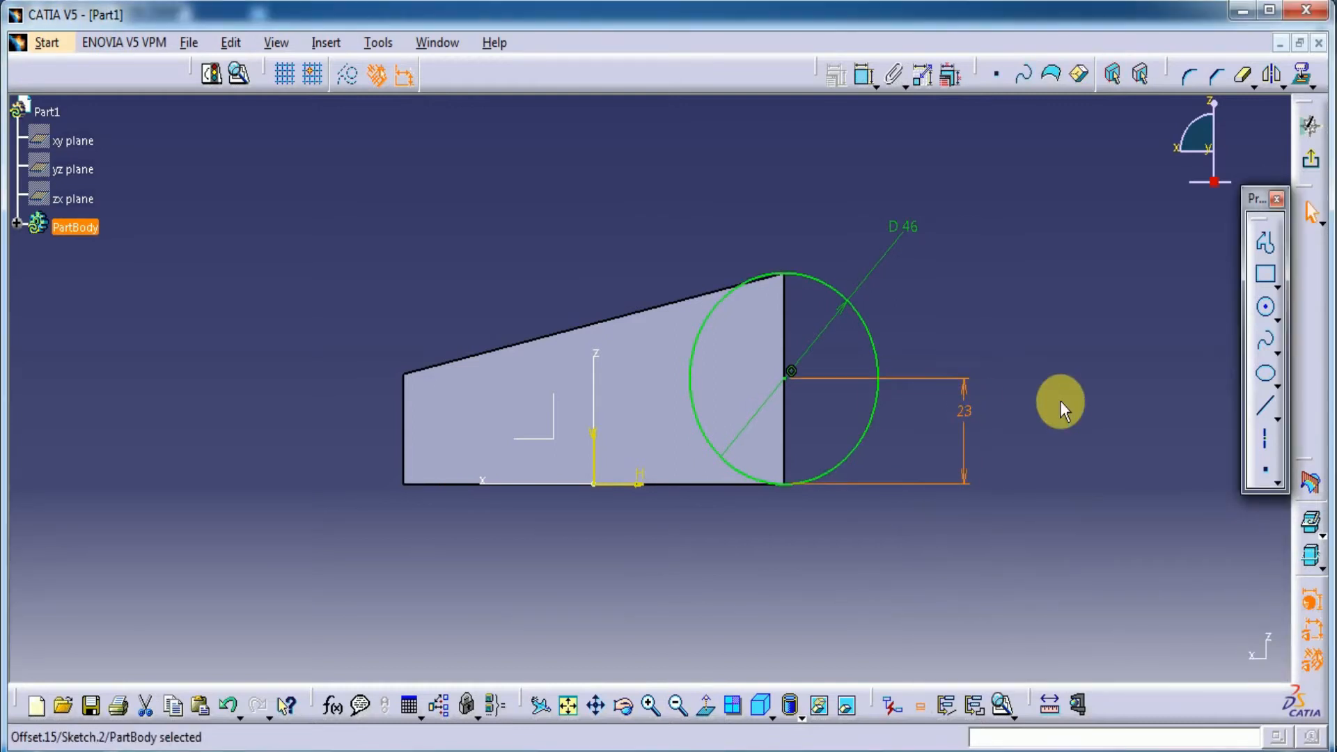
Step: Finish the sketch and pad the circle with a length of 25 mm and mirrored extent
click(1312, 157)
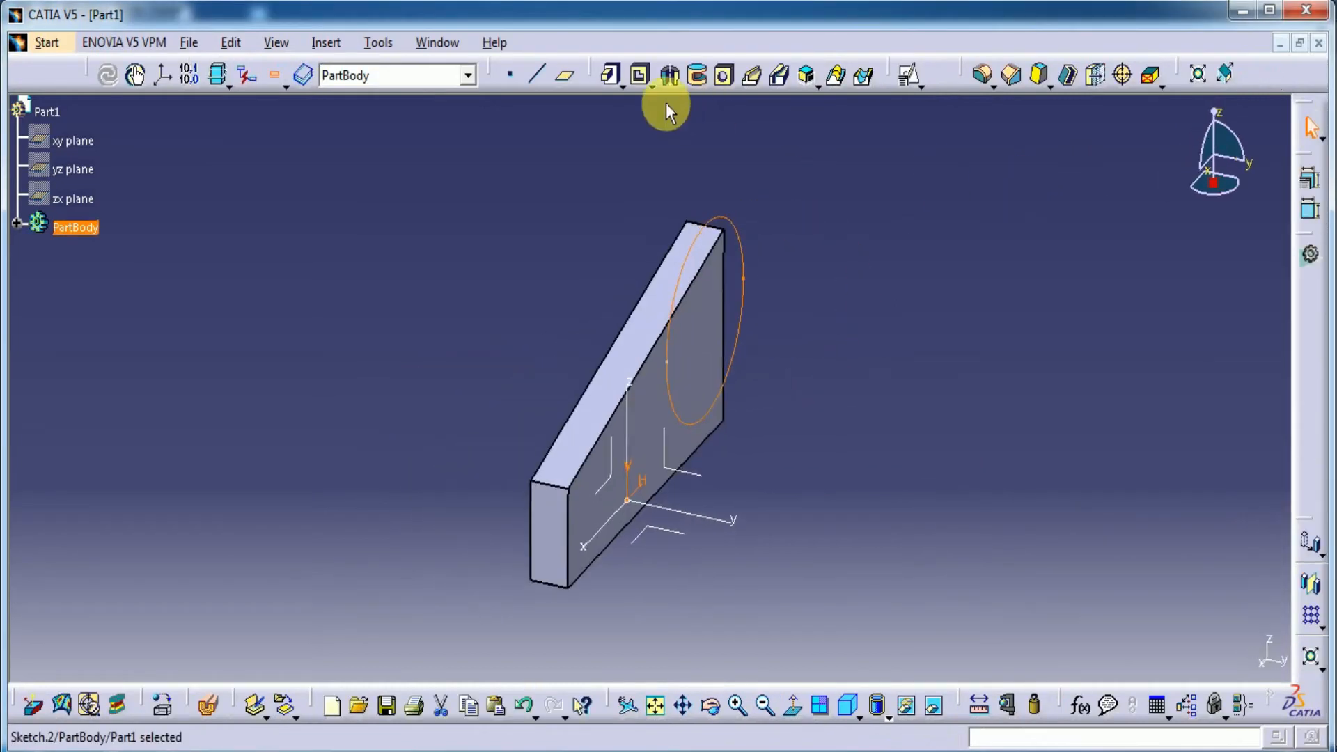
click(611, 74)
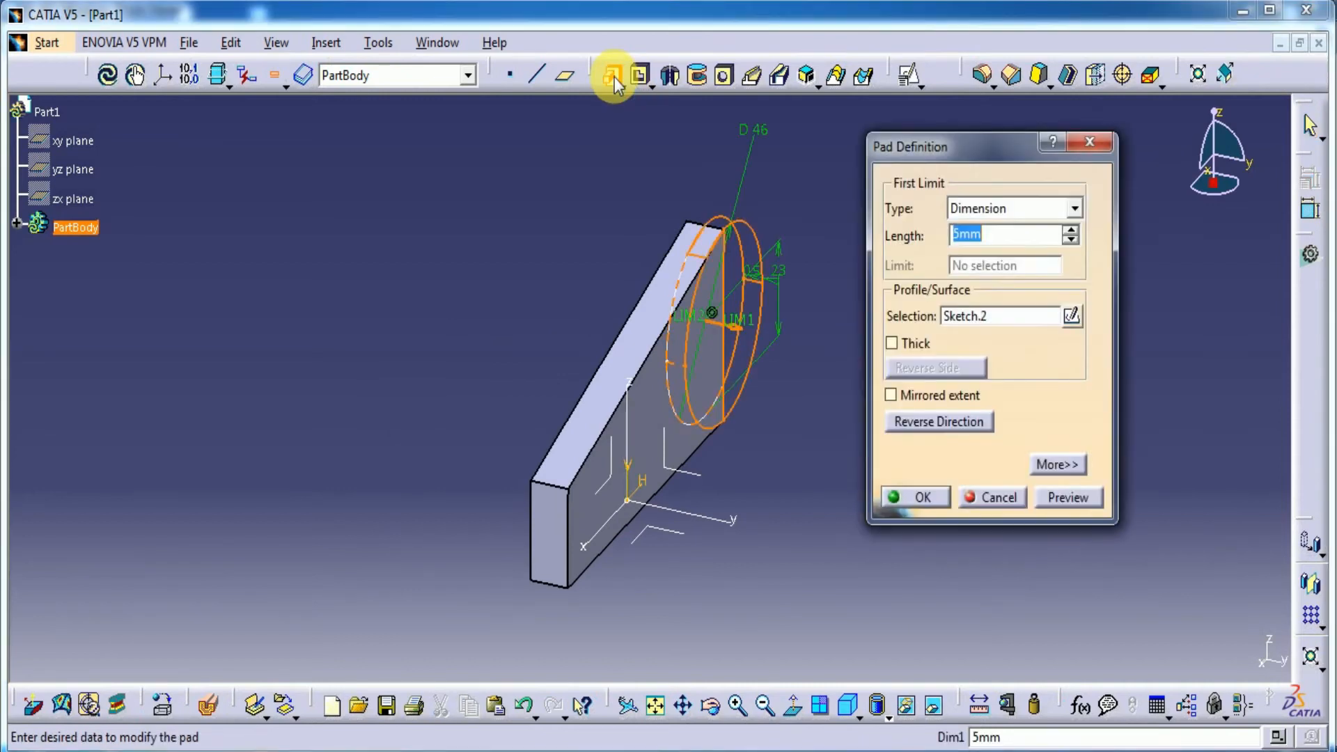
text(25)
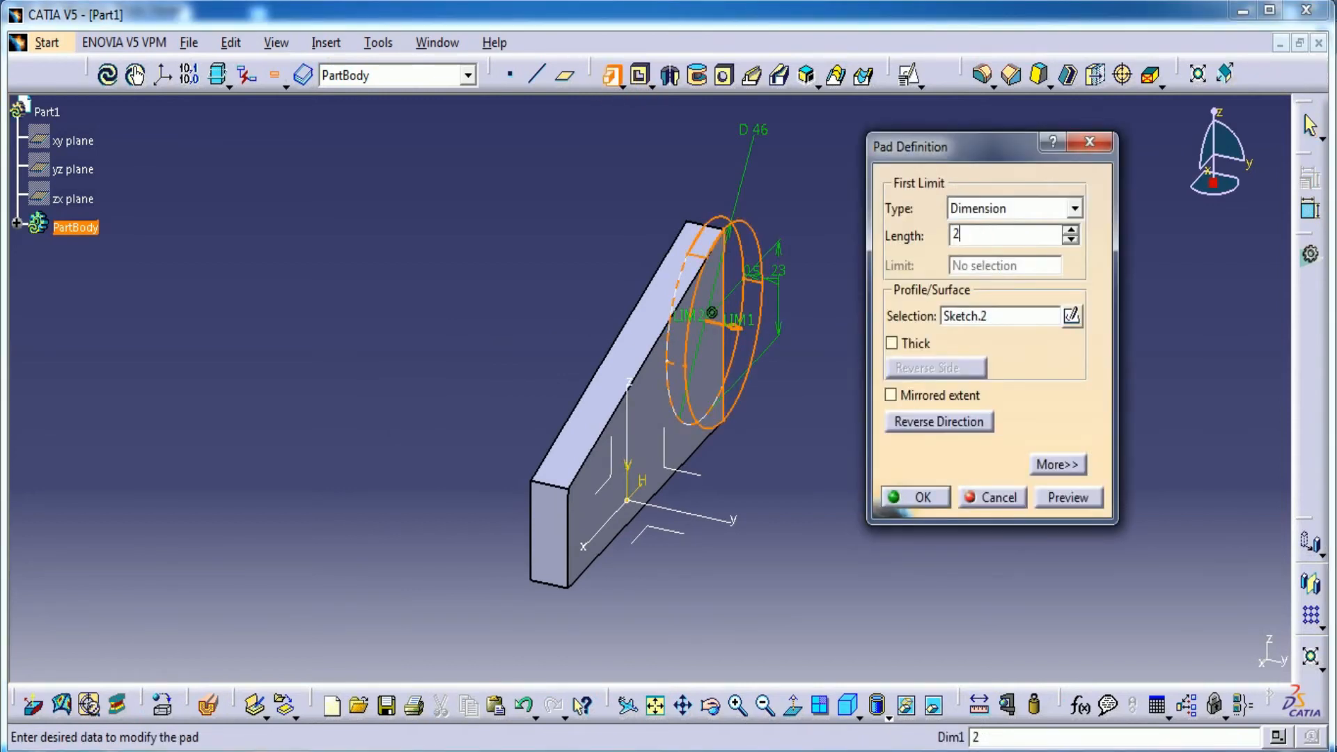
click(911, 397)
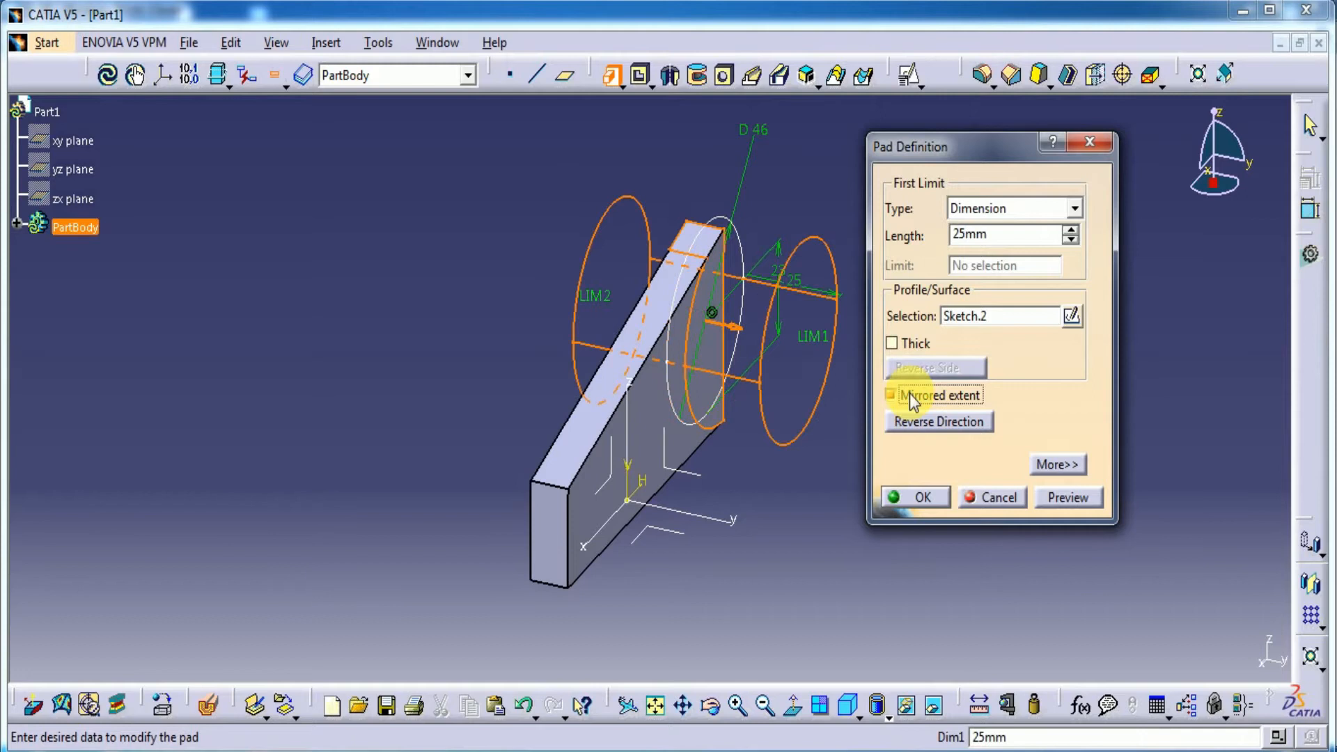
click(1065, 497)
click(916, 498)
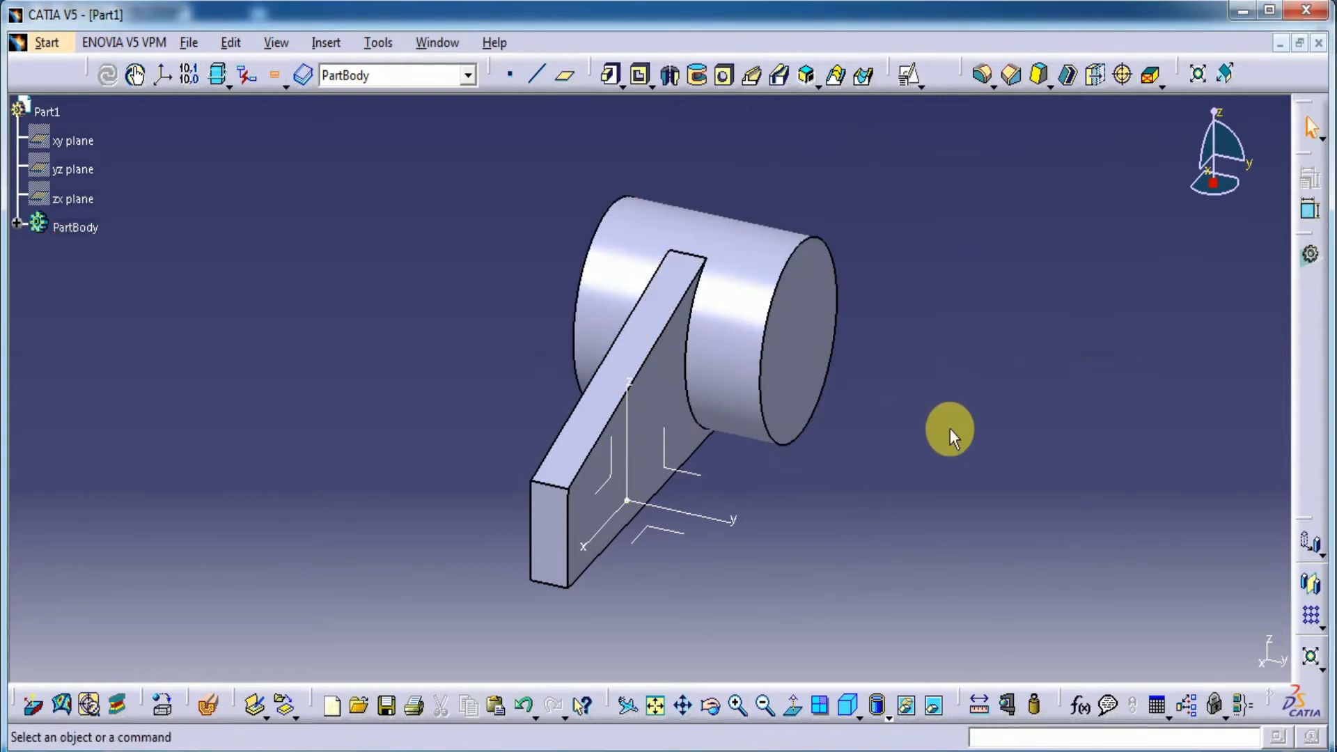
Step: Create a concentric hole in the cylindrical boss's end face with a 38 mm diameter and 50 mm depth
click(723, 75)
click(839, 266)
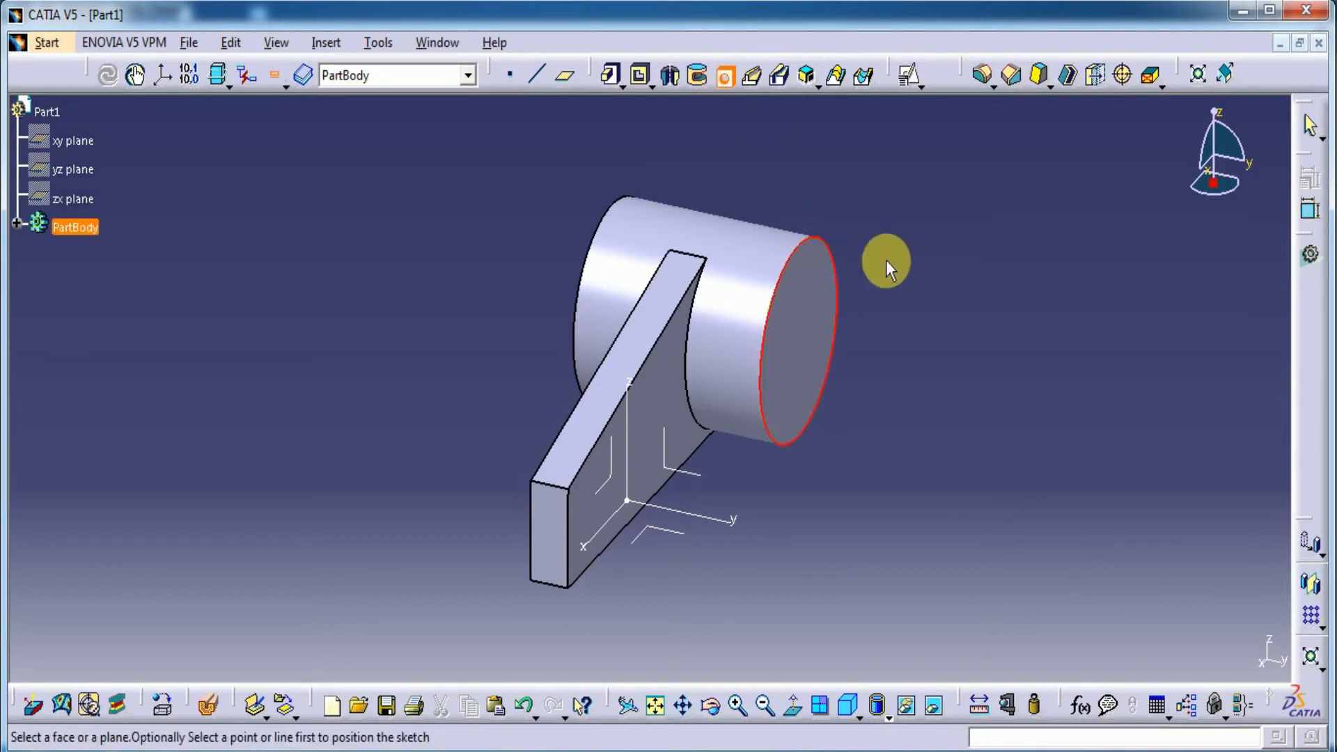
click(805, 306)
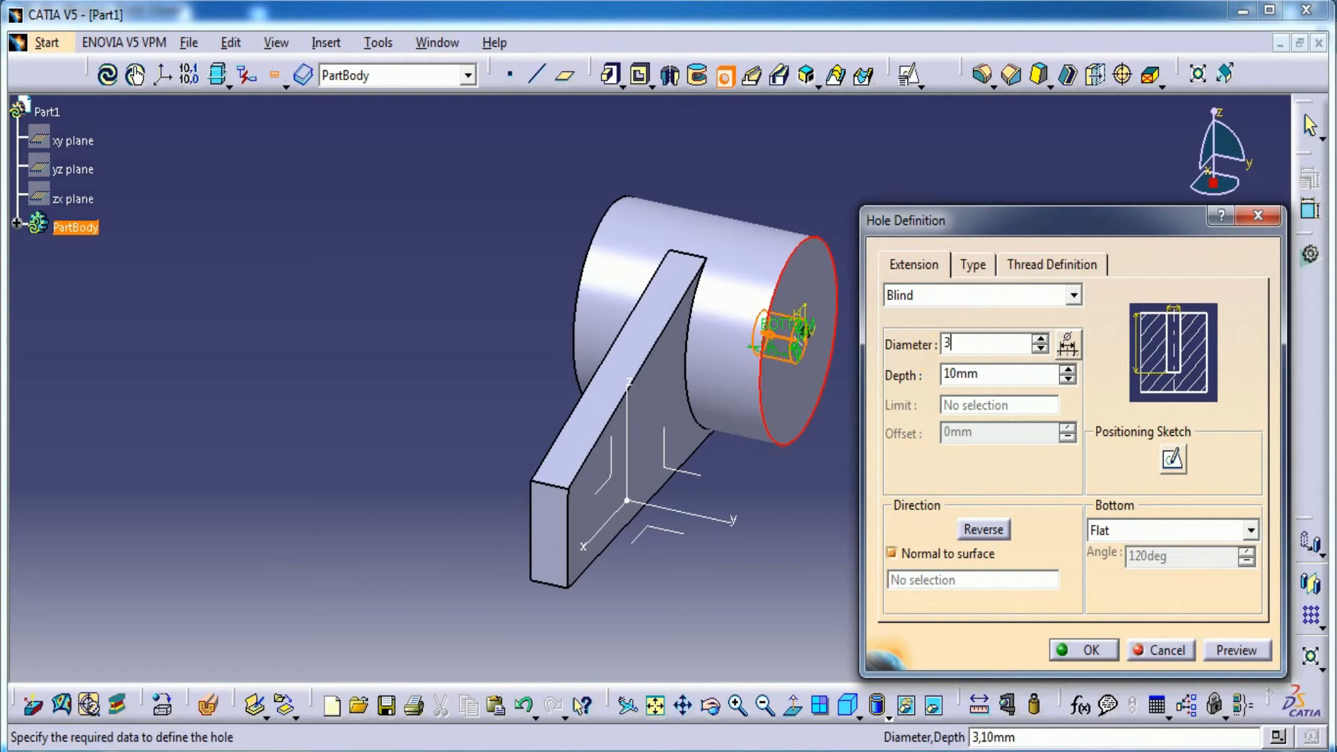
text(38)
click(957, 376)
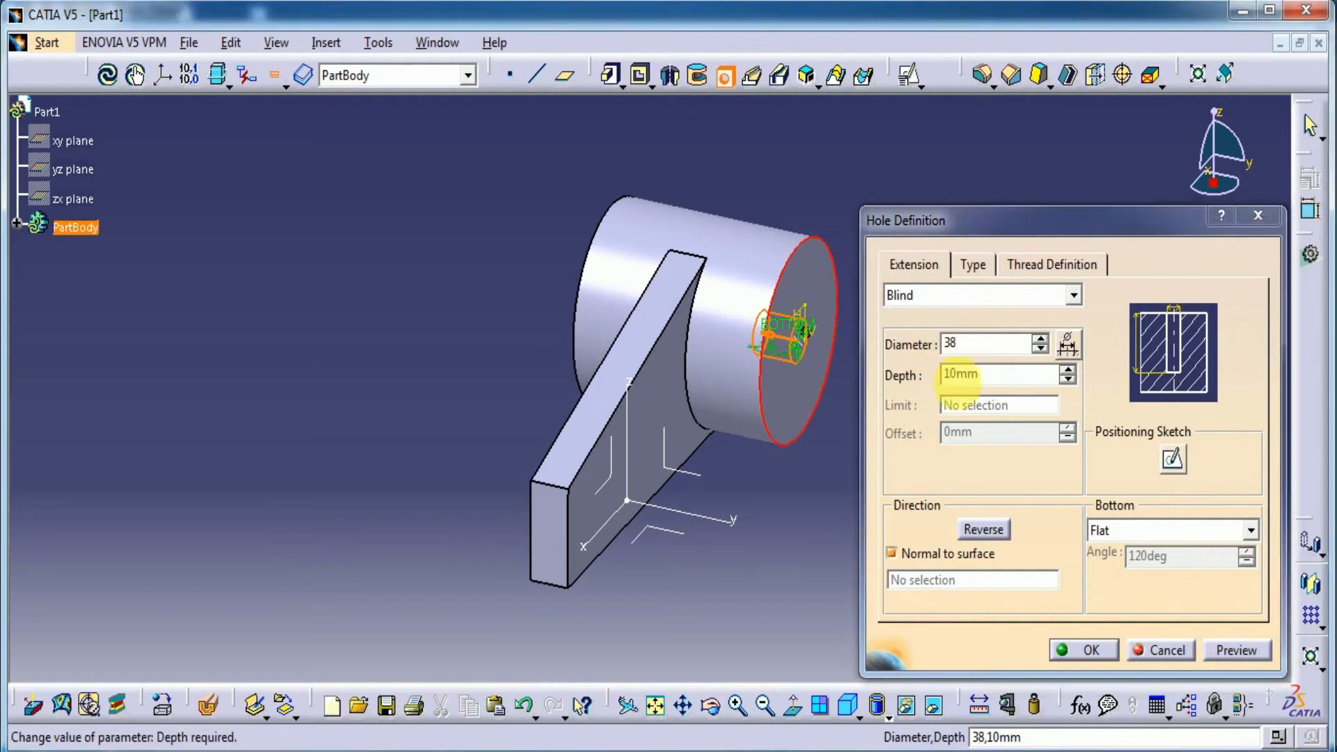
double_click(986, 380)
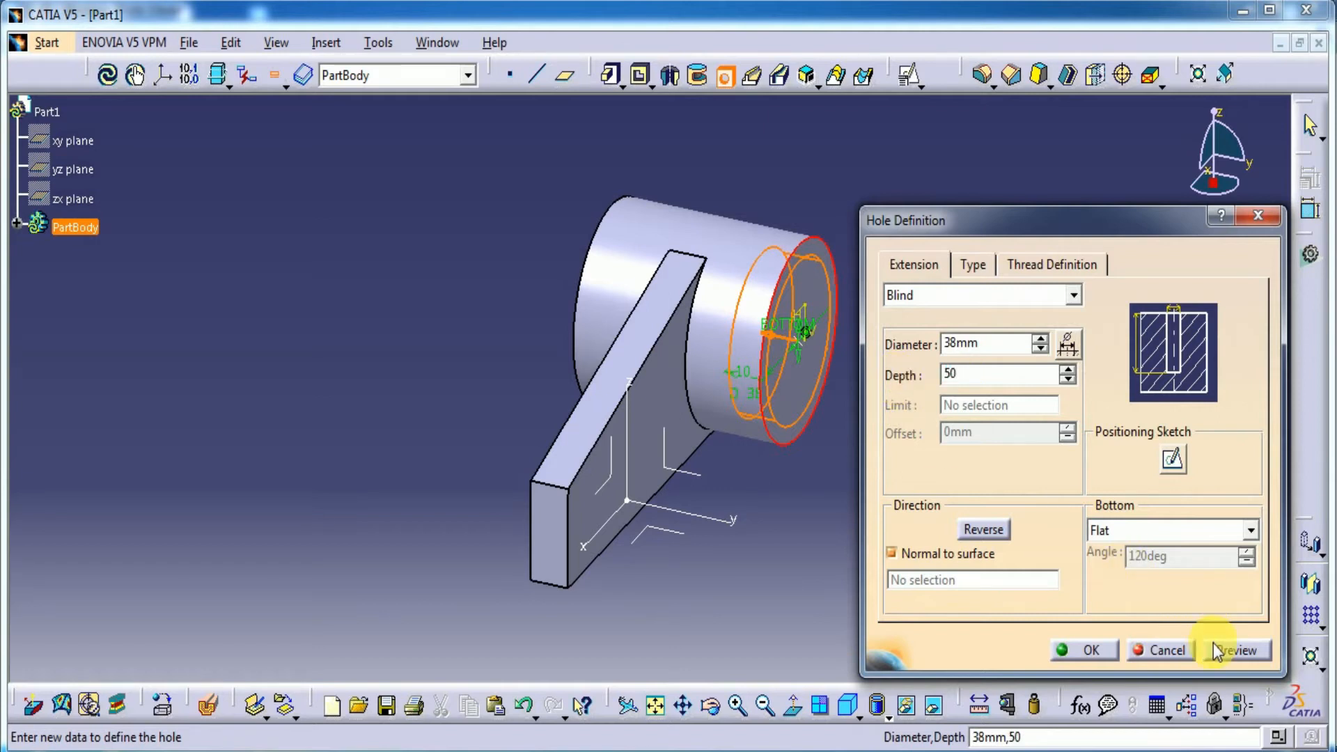
click(1092, 650)
Step: Create a positioned sketch on the narrow end face of the plate's short end, with implicit origin and orientation
middle_drag(930, 498, 817, 500)
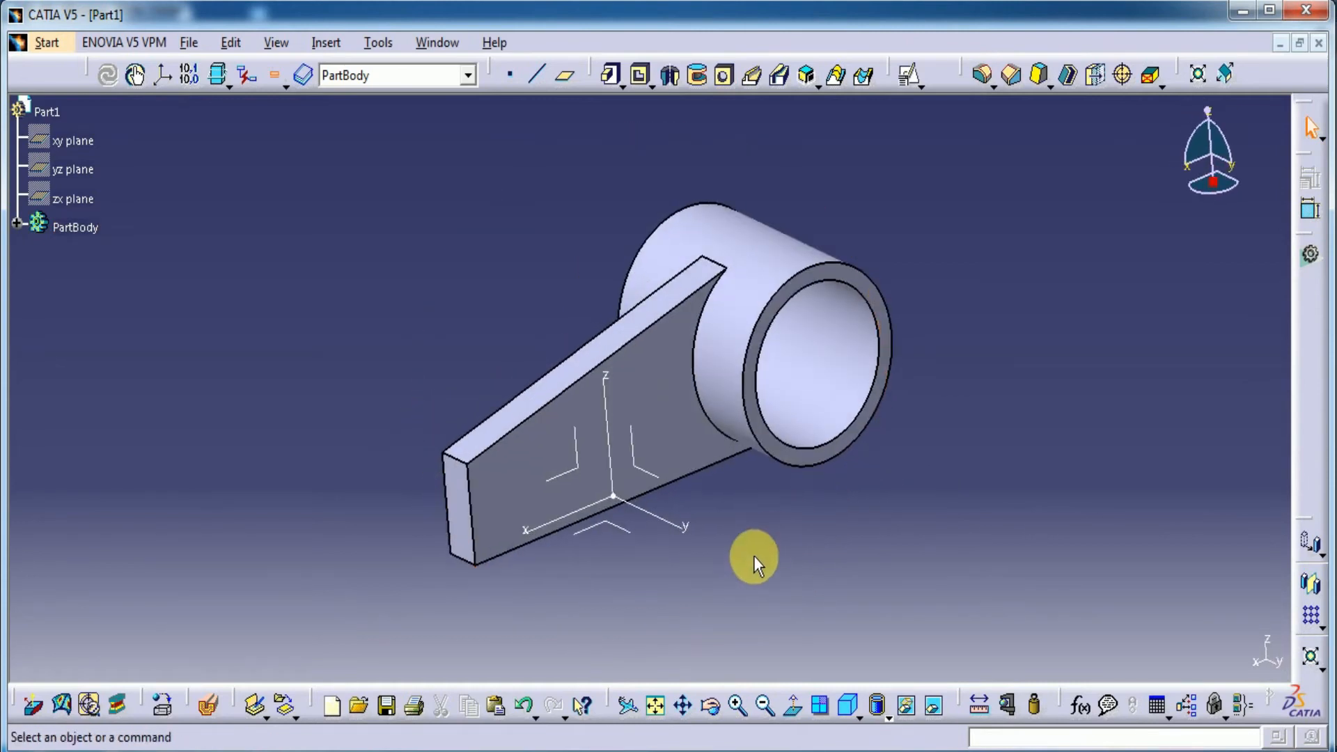
middle_drag(766, 548, 828, 505)
click(909, 75)
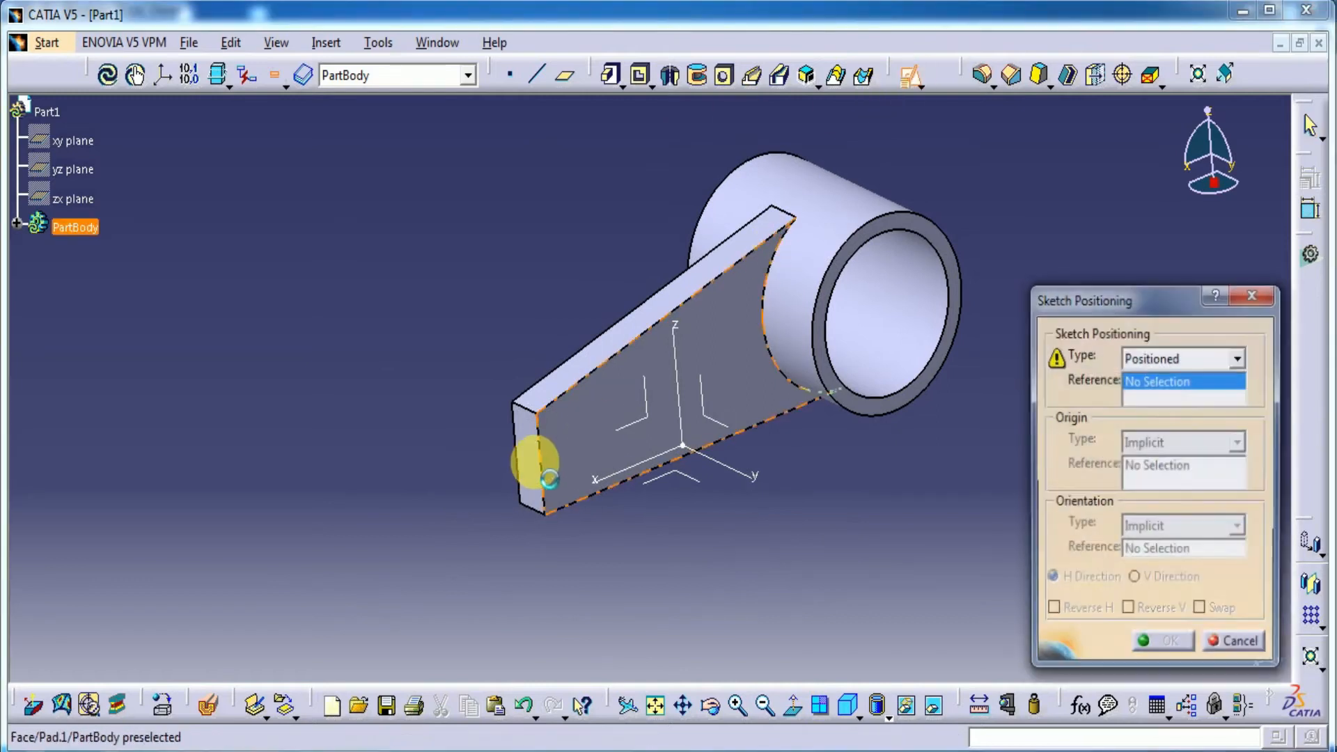
click(544, 474)
click(1170, 644)
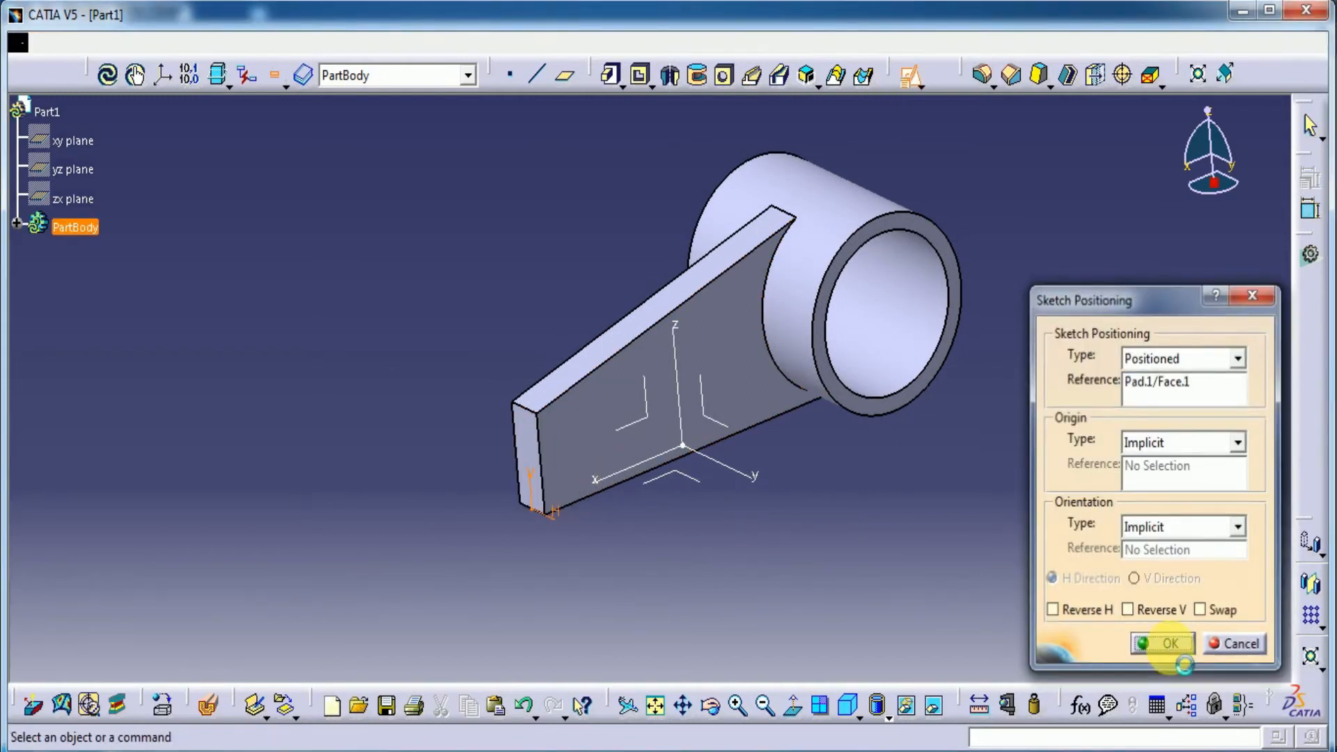
middle_drag(776, 418, 791, 479)
middle_drag(690, 530, 850, 430)
middle_drag(710, 507, 732, 373)
middle_drag(854, 452, 819, 377)
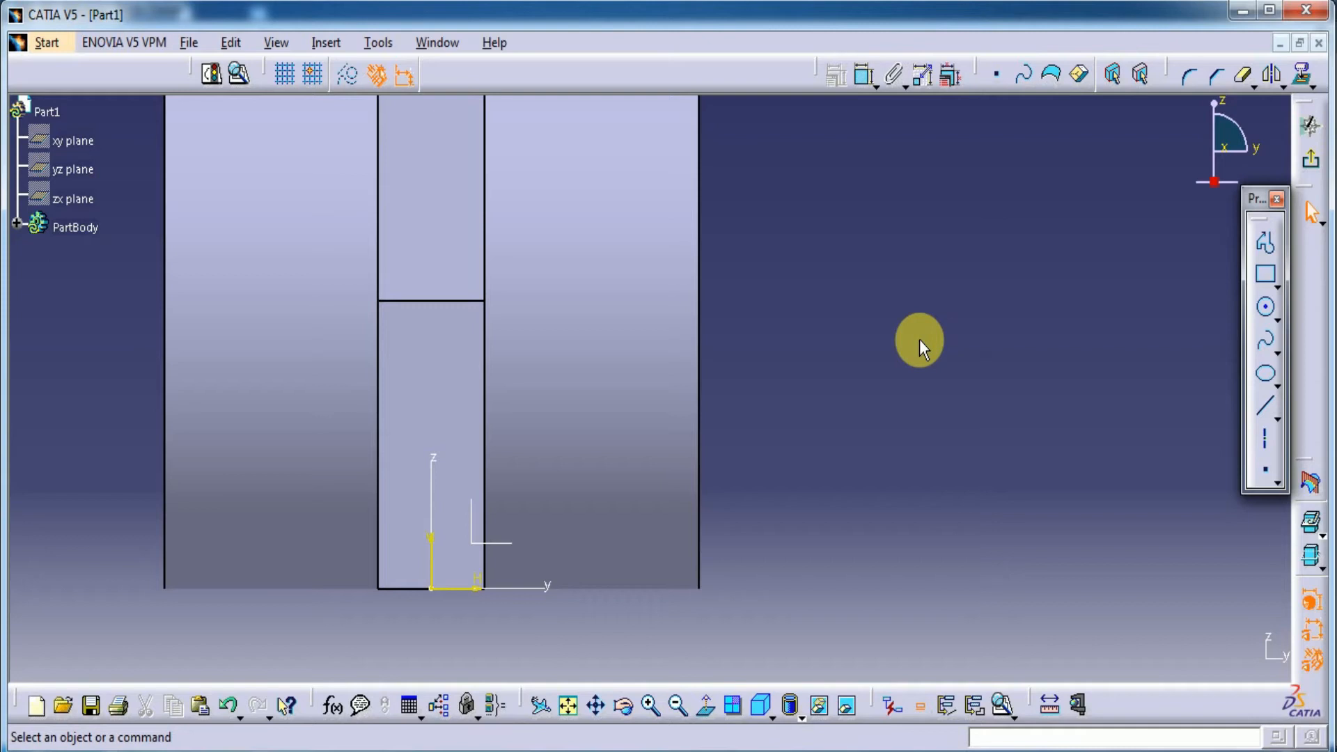
Step: Sketch a circle beside the plate's short end face and set its diameter to 24 mm
click(1266, 308)
click(909, 433)
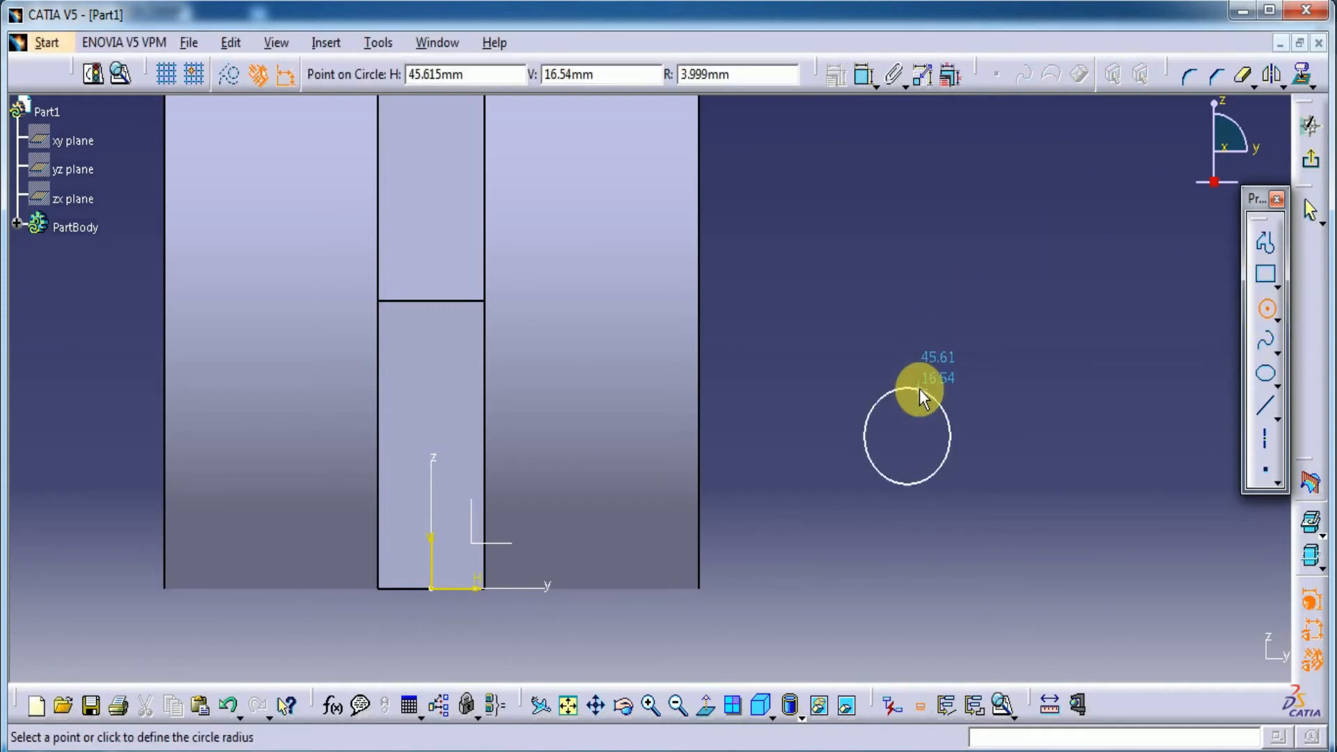
click(928, 360)
click(863, 77)
click(940, 358)
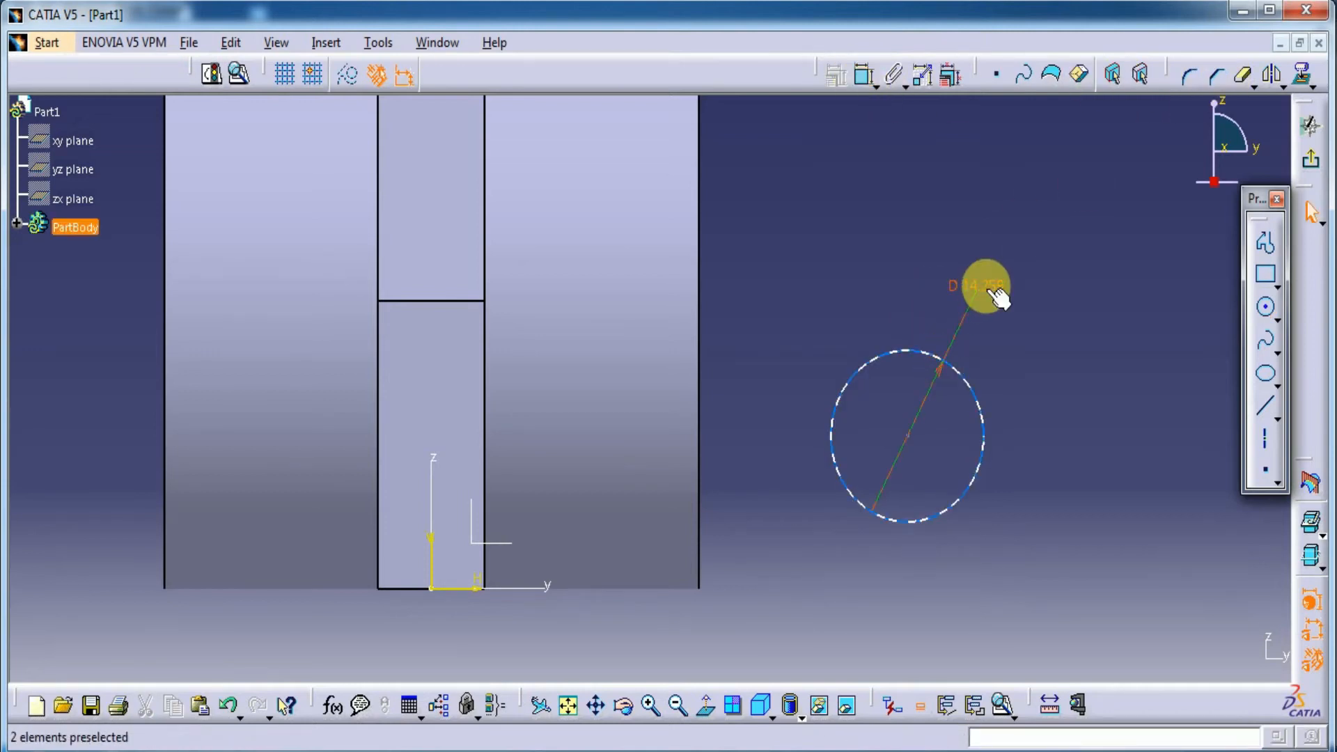
double_click(988, 287)
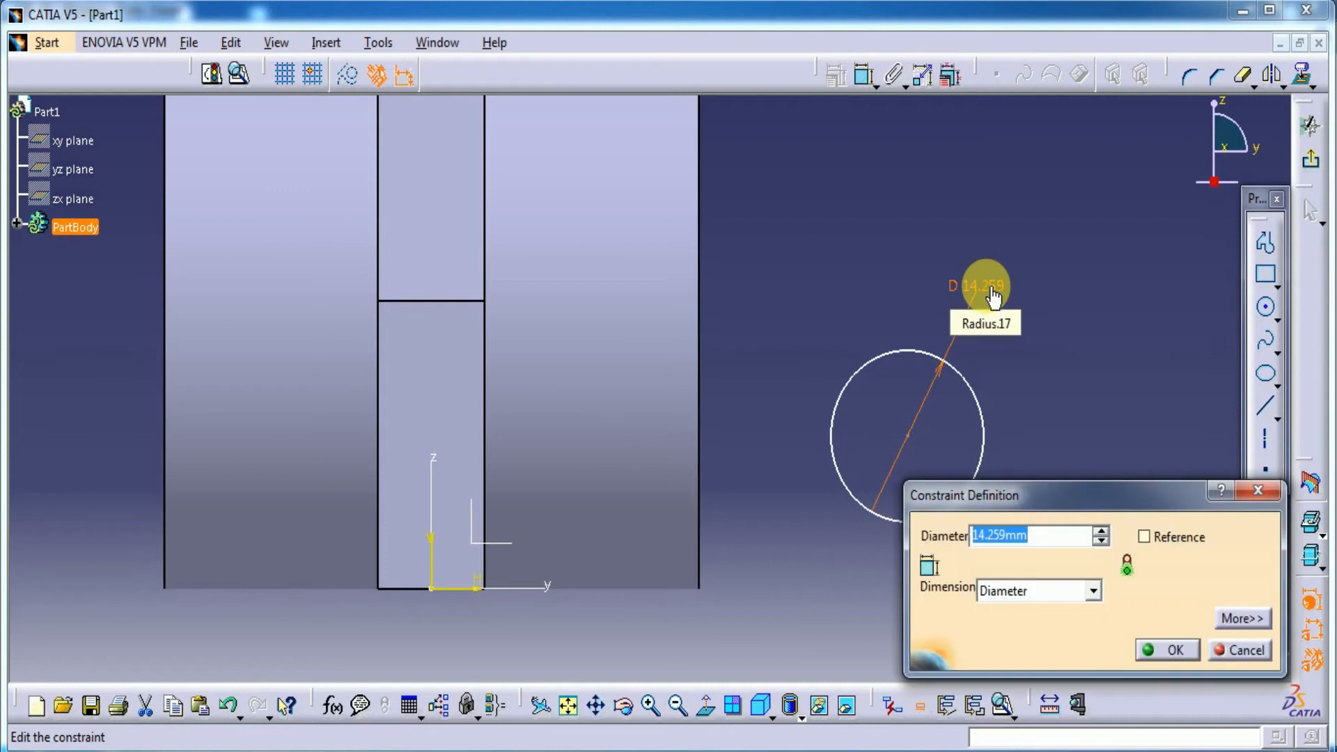
text(24)
key(Return)
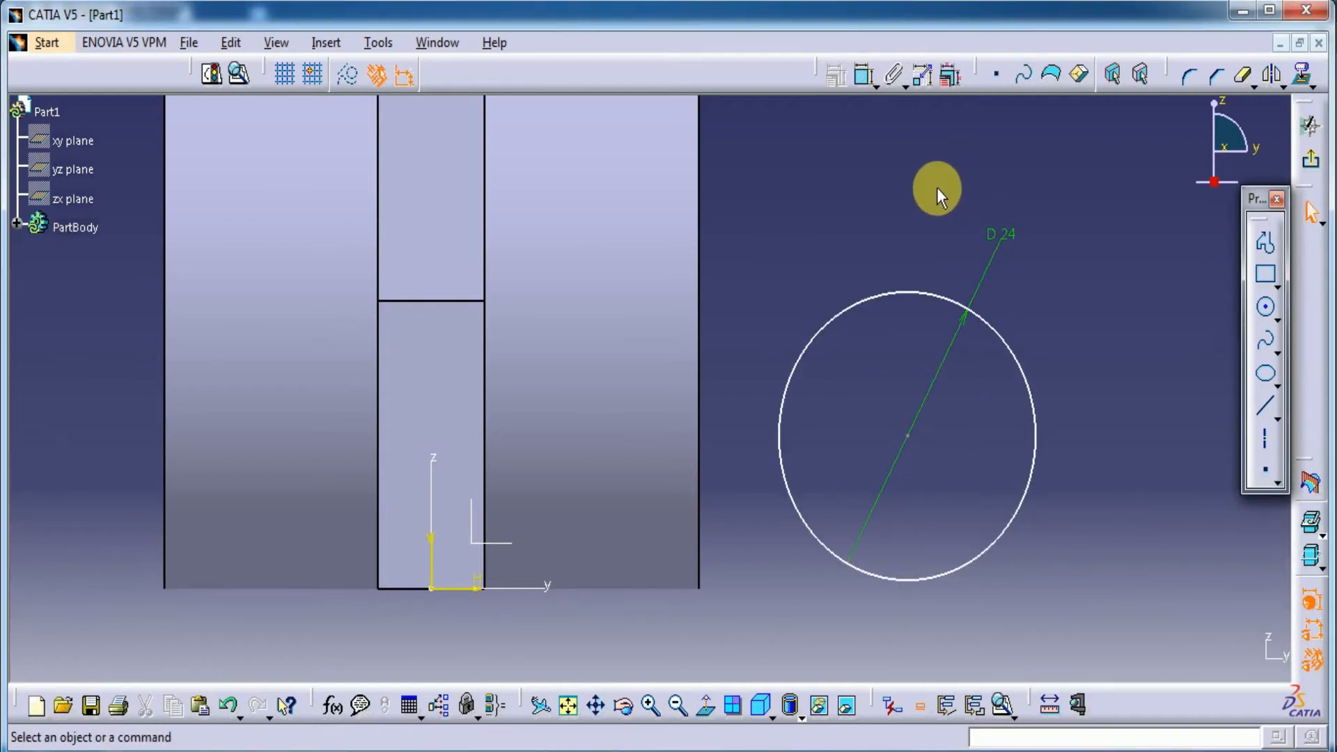
Step: Dimension the circle's centre from the far vertical edge of the plate's end face and set the distance to 30 mm
click(911, 438)
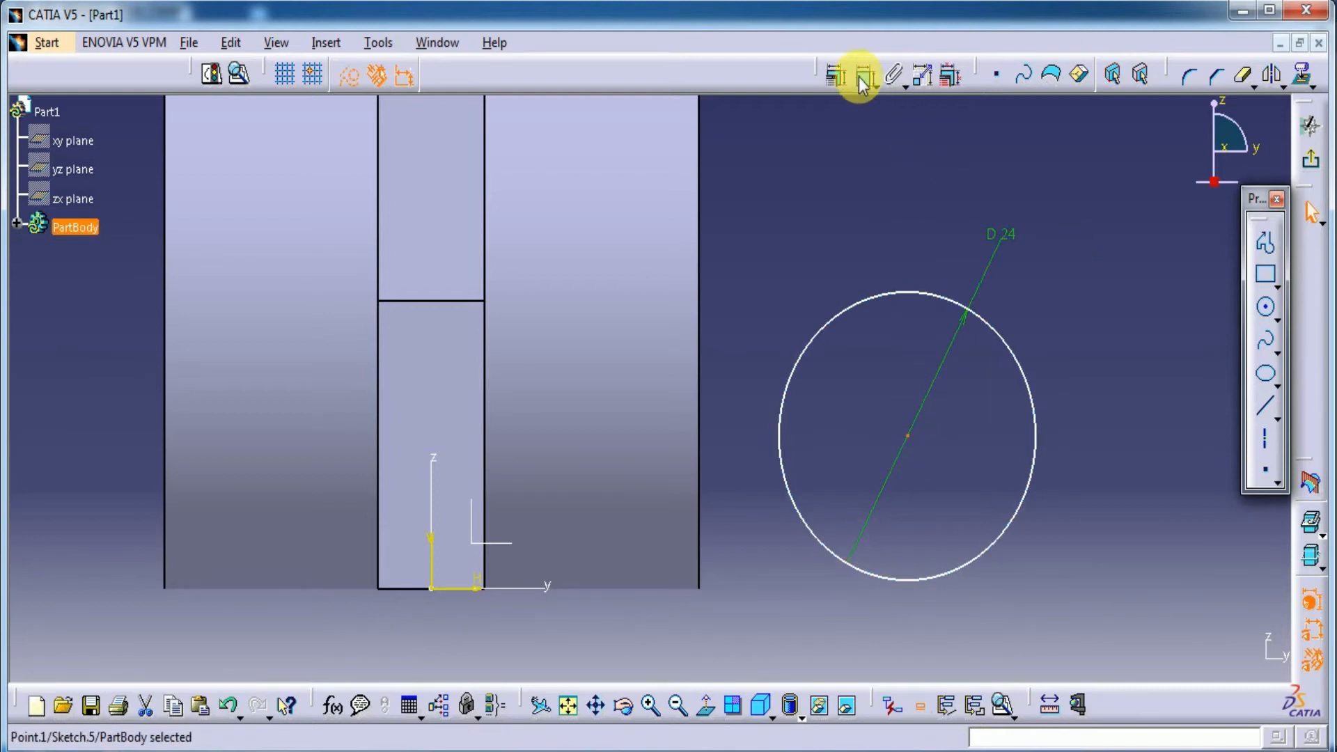
click(862, 75)
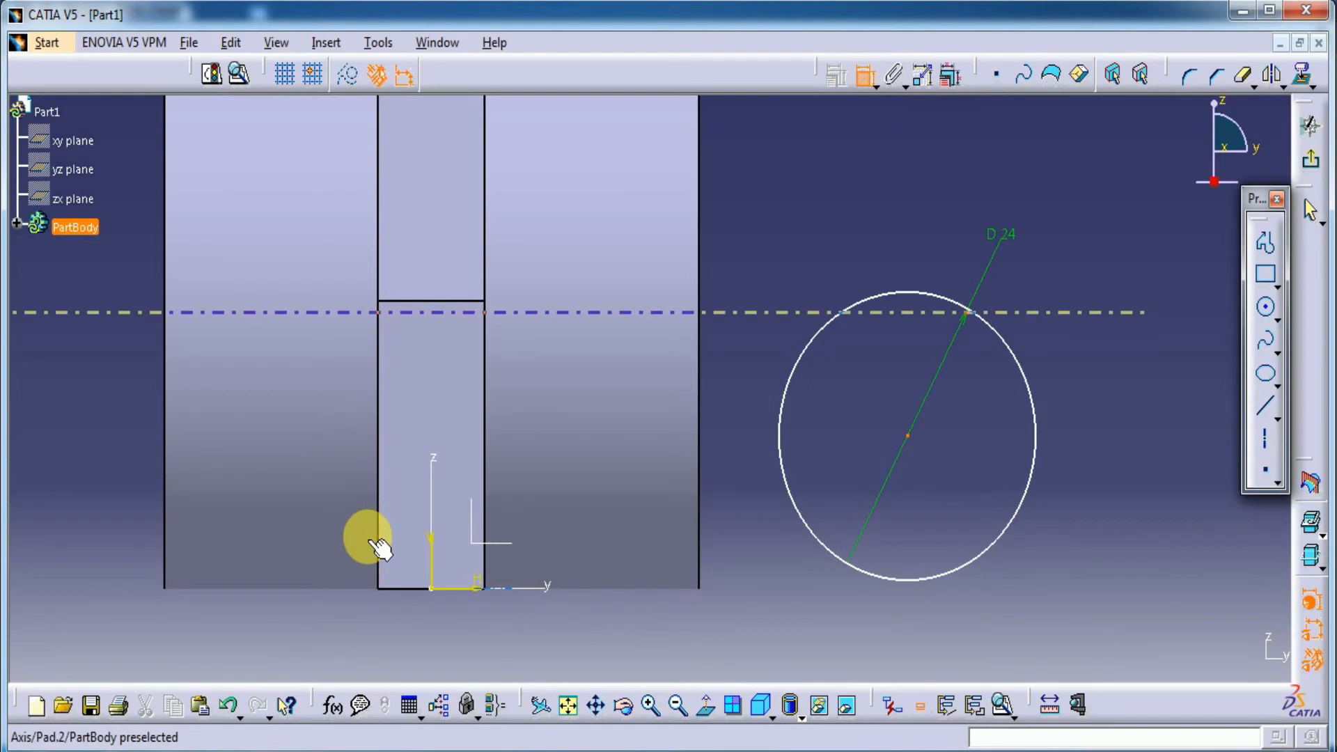
click(378, 549)
click(653, 639)
double_click(652, 639)
text(3)
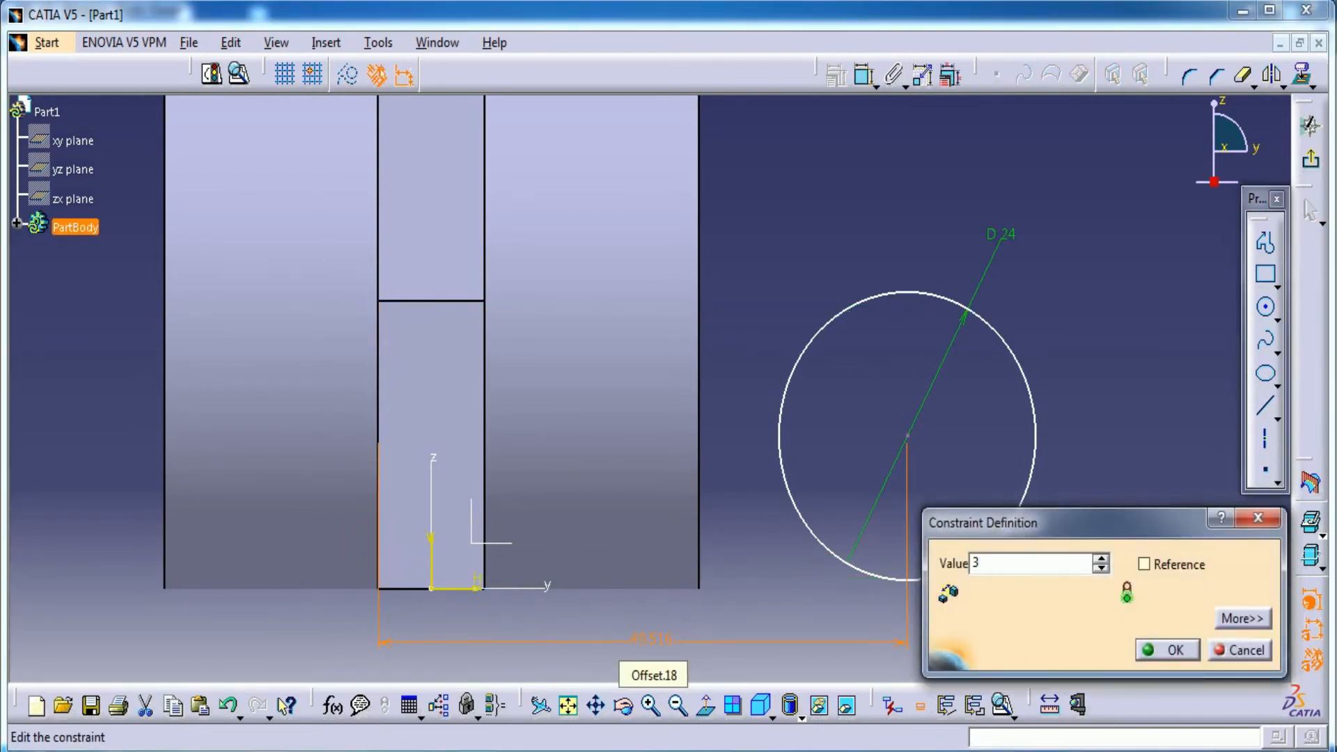
text(0)
click(654, 639)
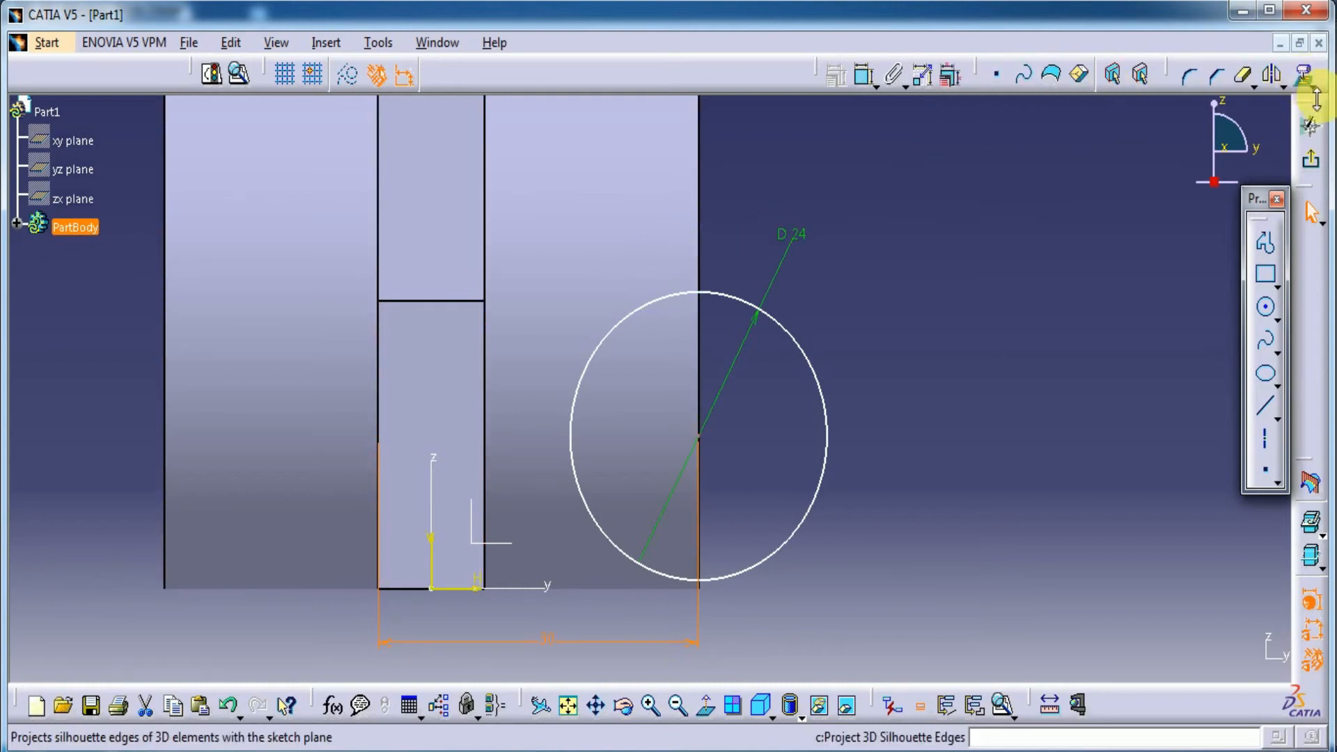
Step: Try to project the selected geometry onto the sketch plane
click(1312, 120)
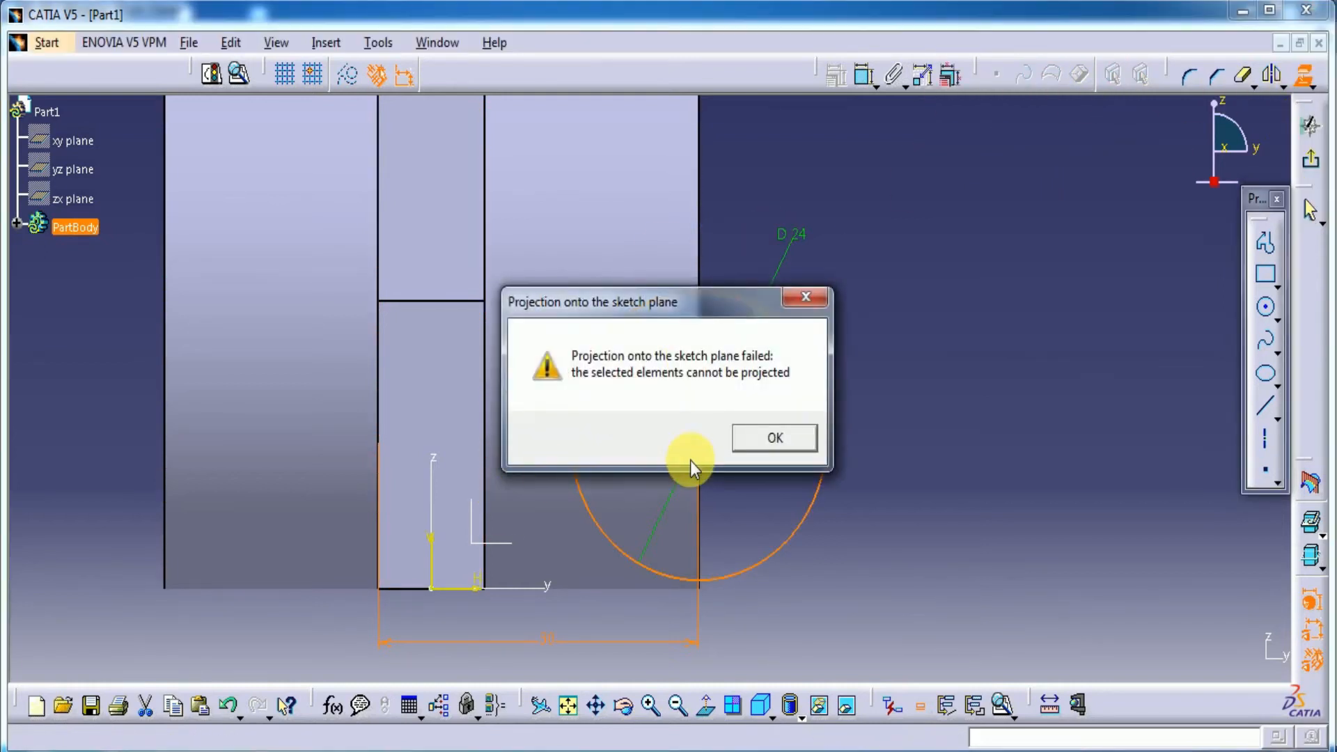
click(740, 439)
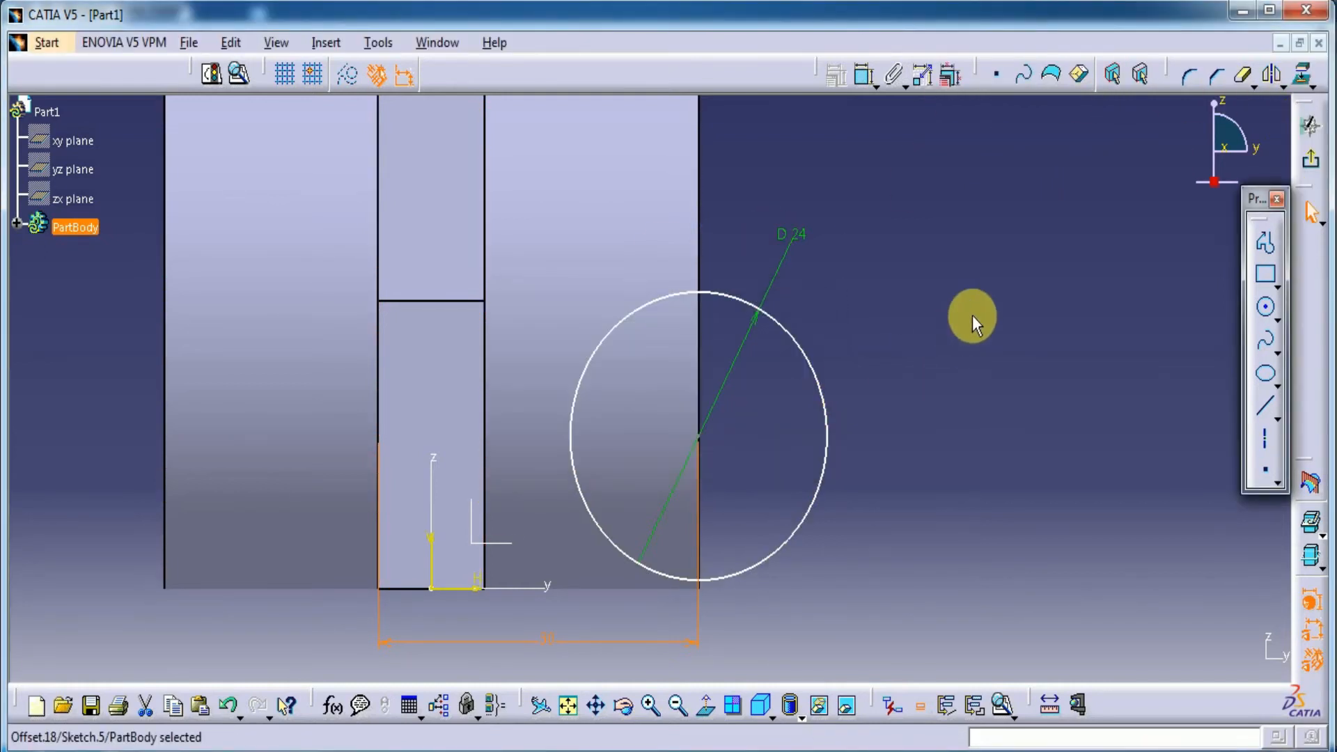
click(1297, 84)
click(808, 297)
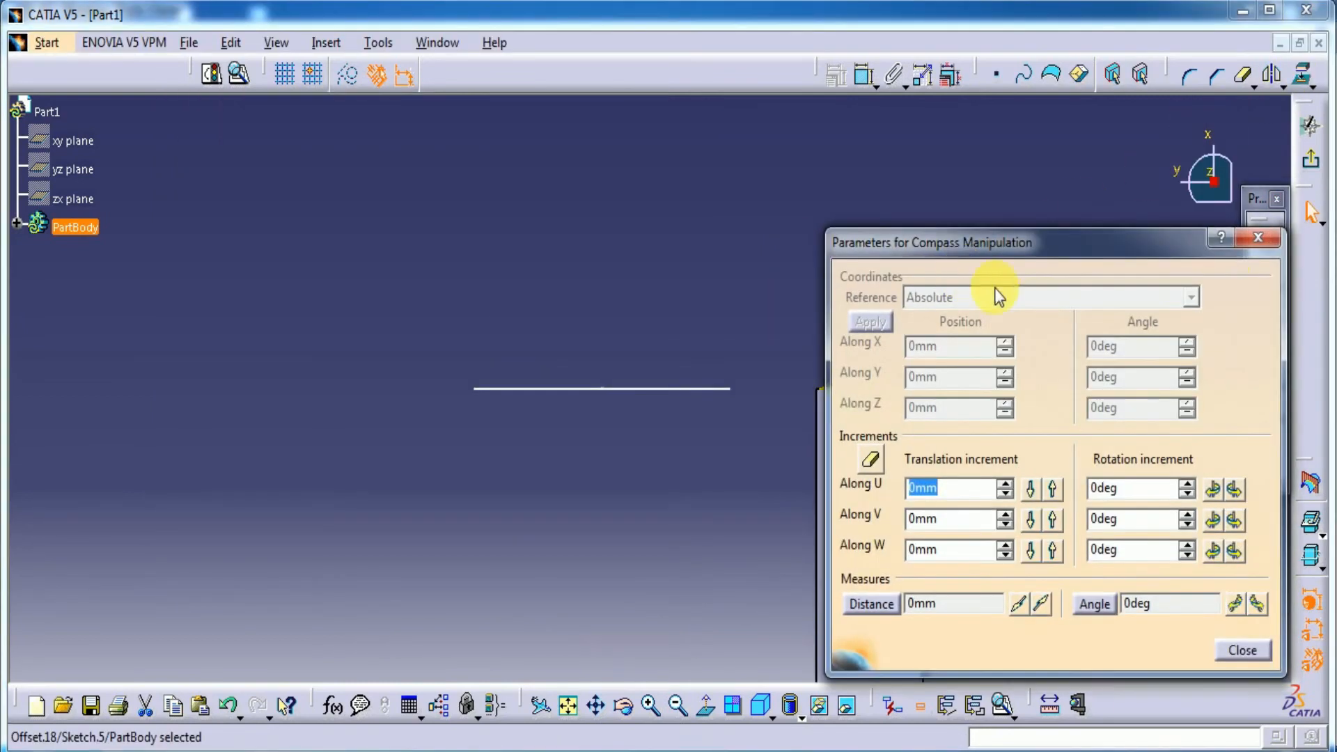
click(1258, 237)
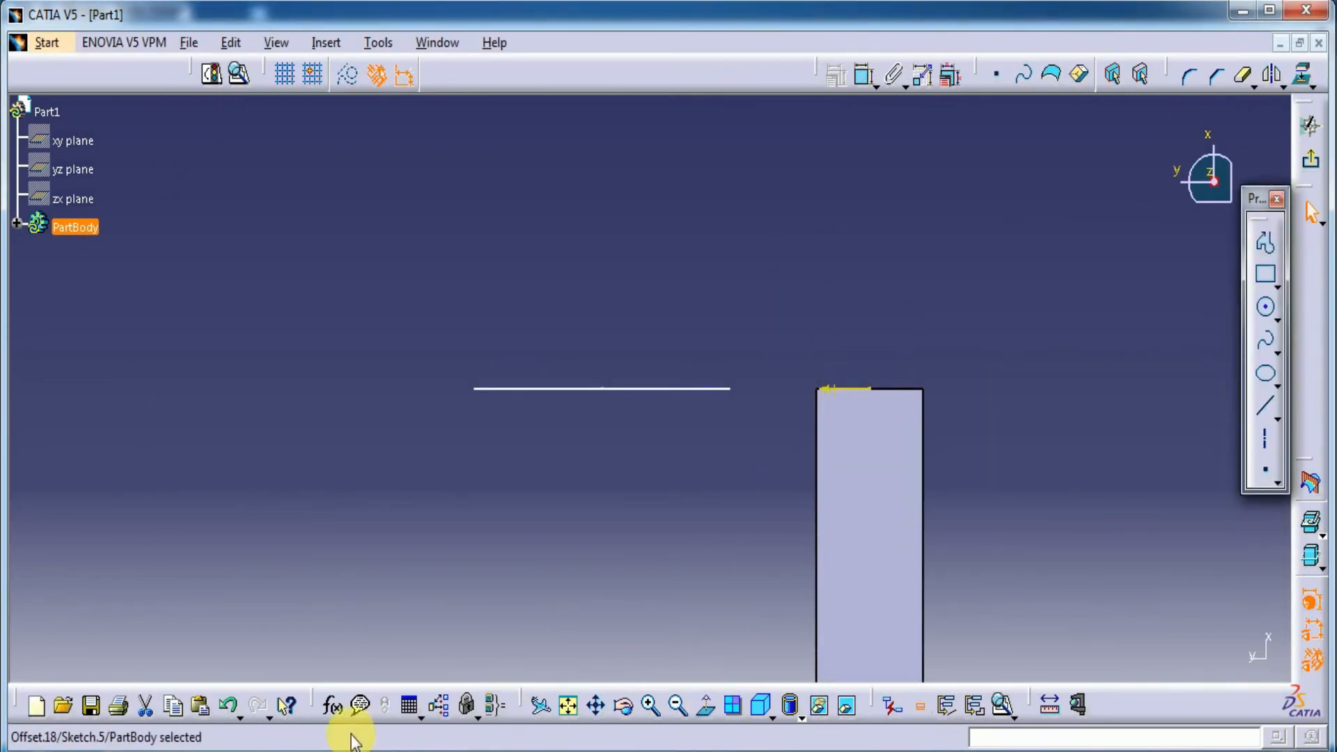
Step: Undo the last change to the circle's offset distance and restore the view normal to the sketch
click(229, 707)
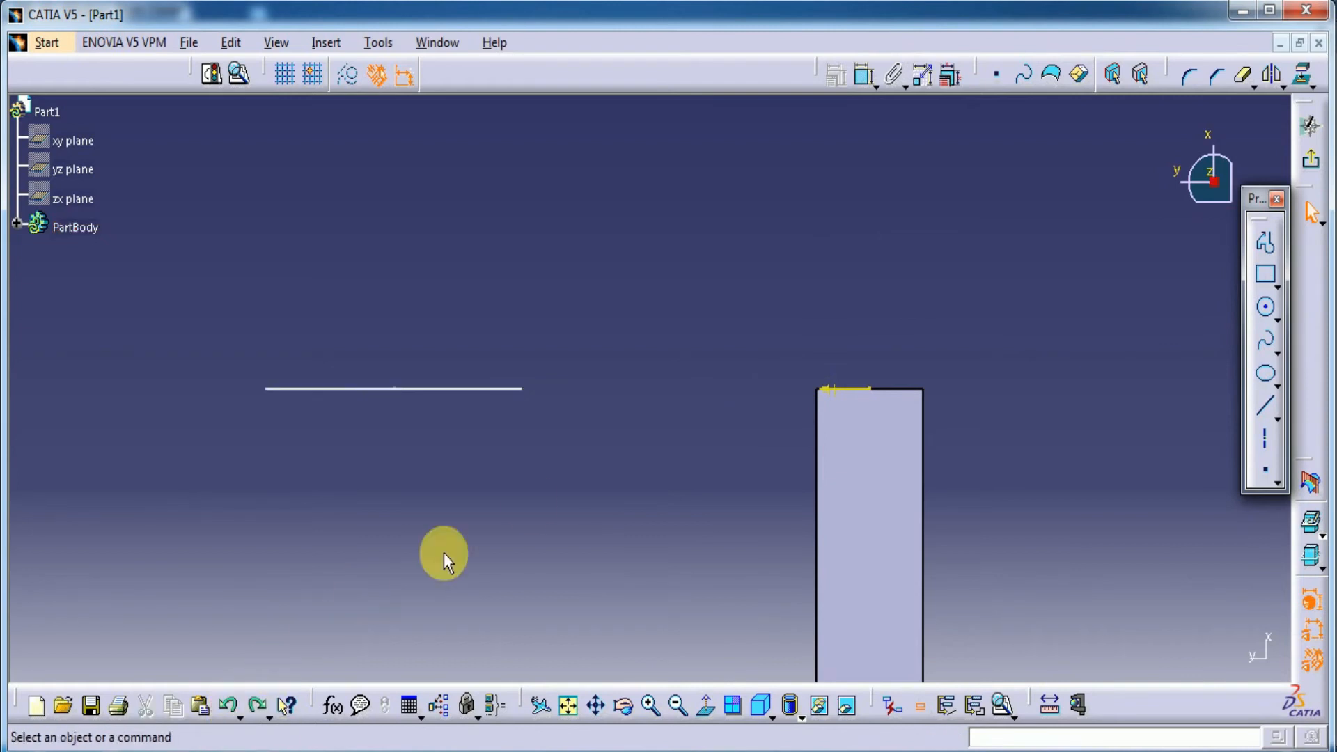
click(568, 705)
click(762, 708)
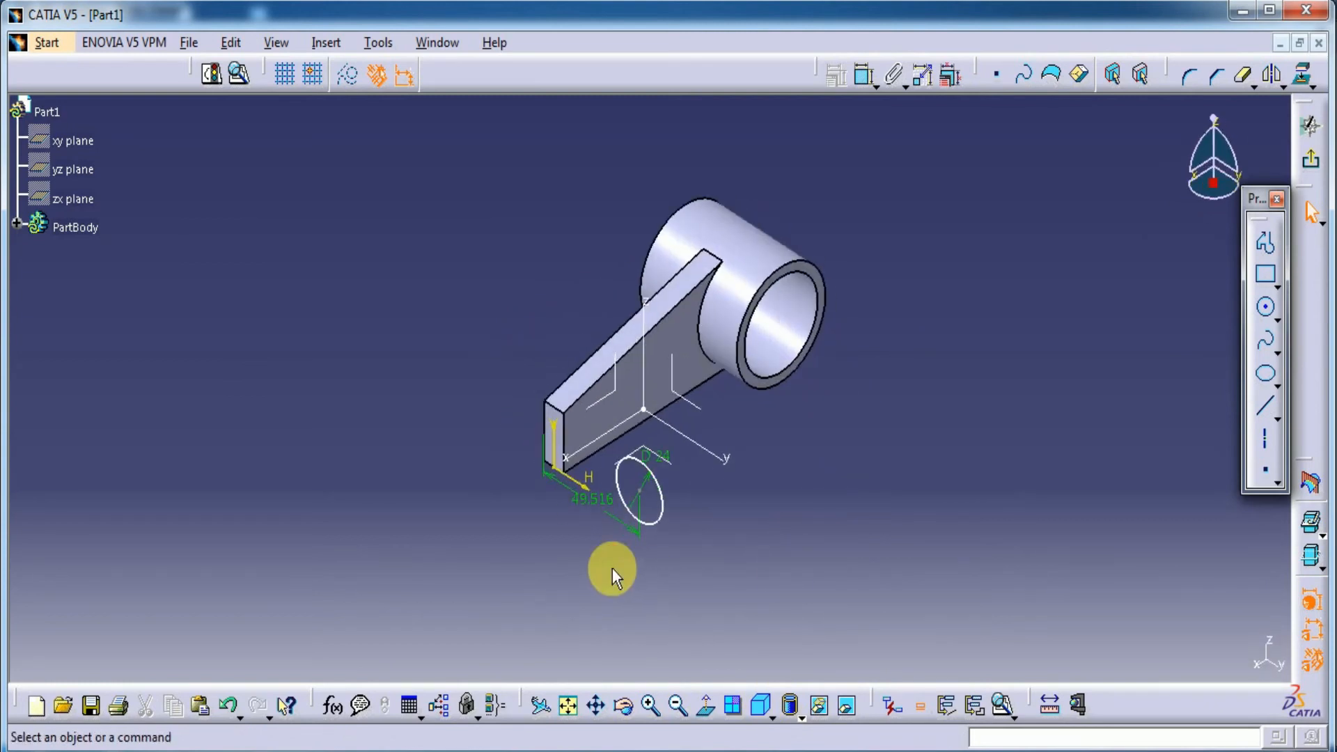
click(706, 705)
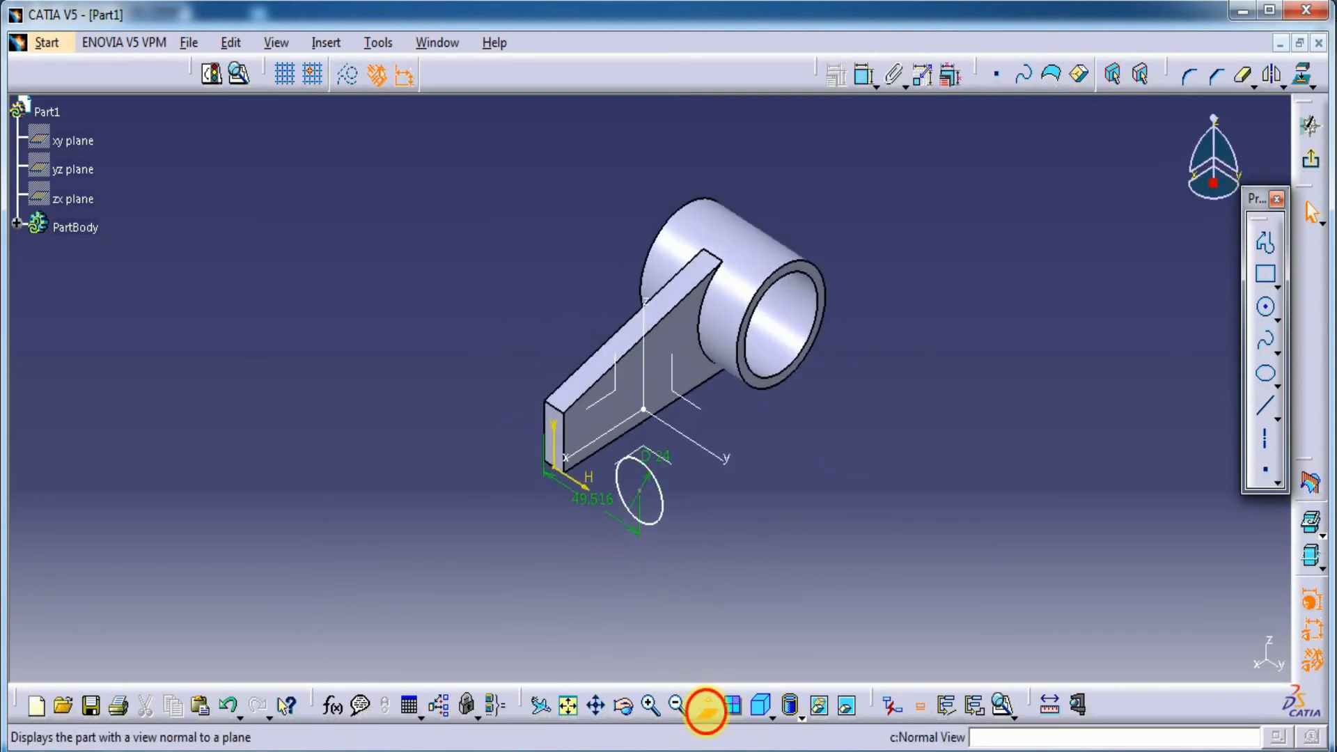
ctrl+middle_drag(704, 560, 699, 391)
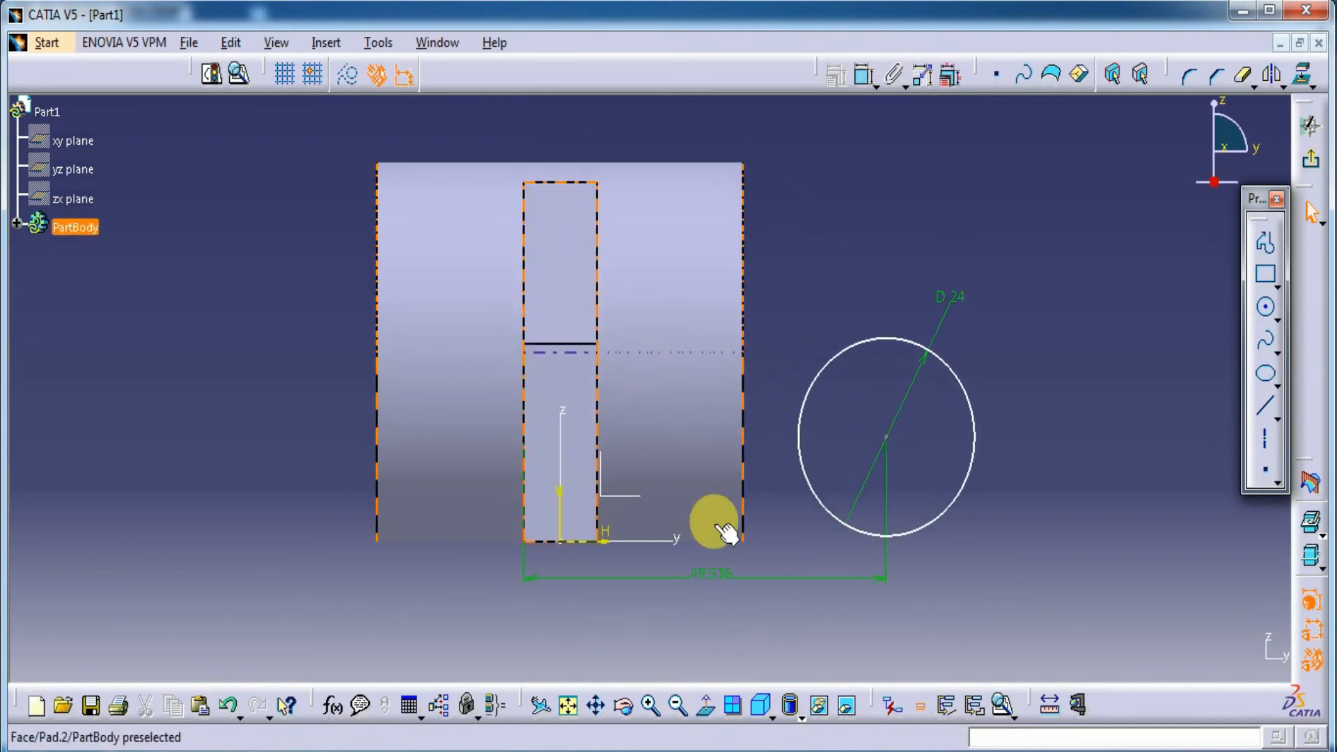
Step: Set the circle centre's distance from the plate's far edge to 30 mm again and shift the circle slightly upward
double_click(711, 581)
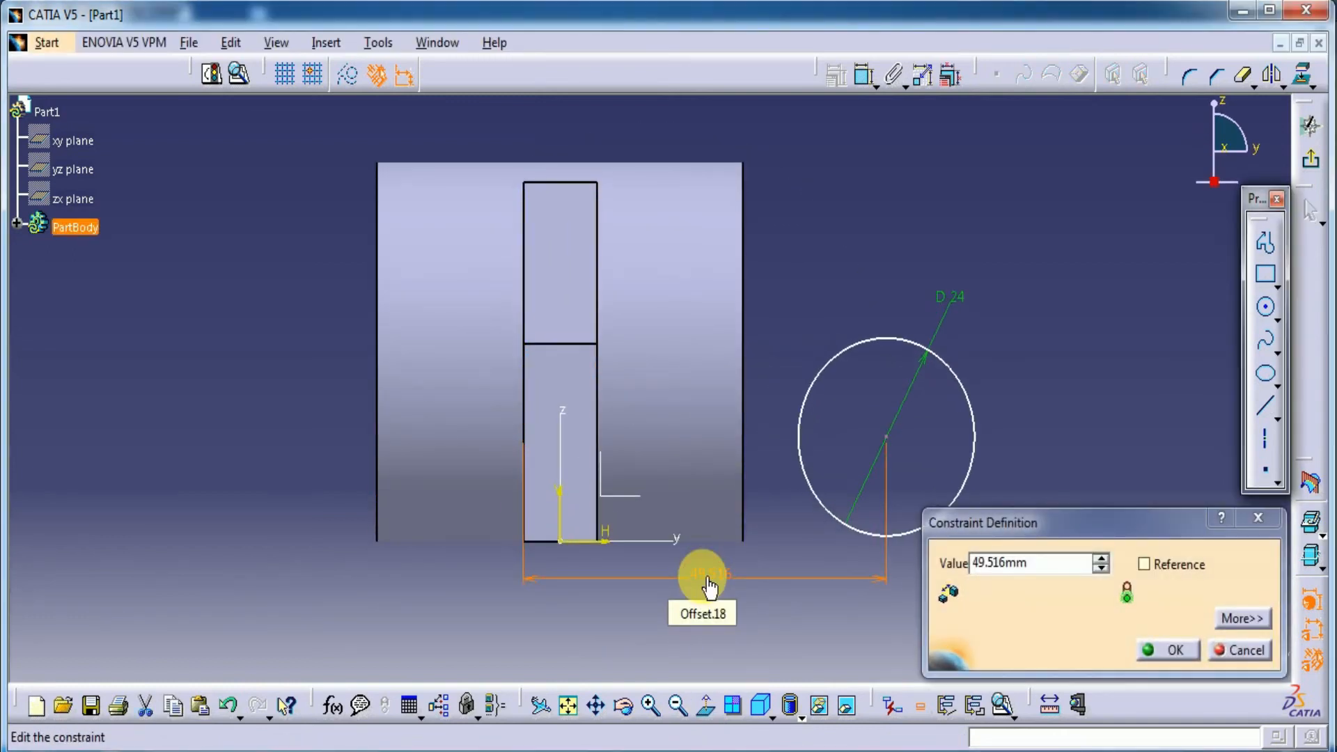
text(30)
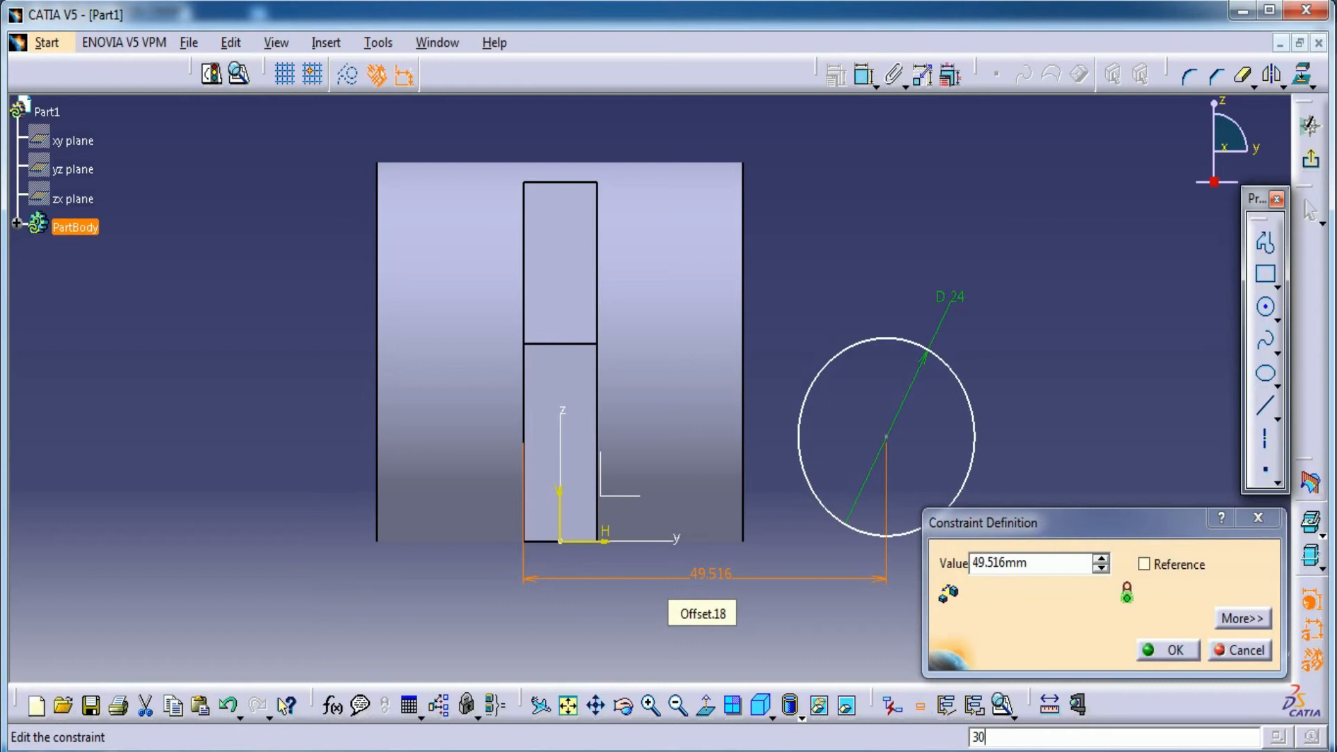
drag(1042, 568, 900, 599)
text(30)
key(Return)
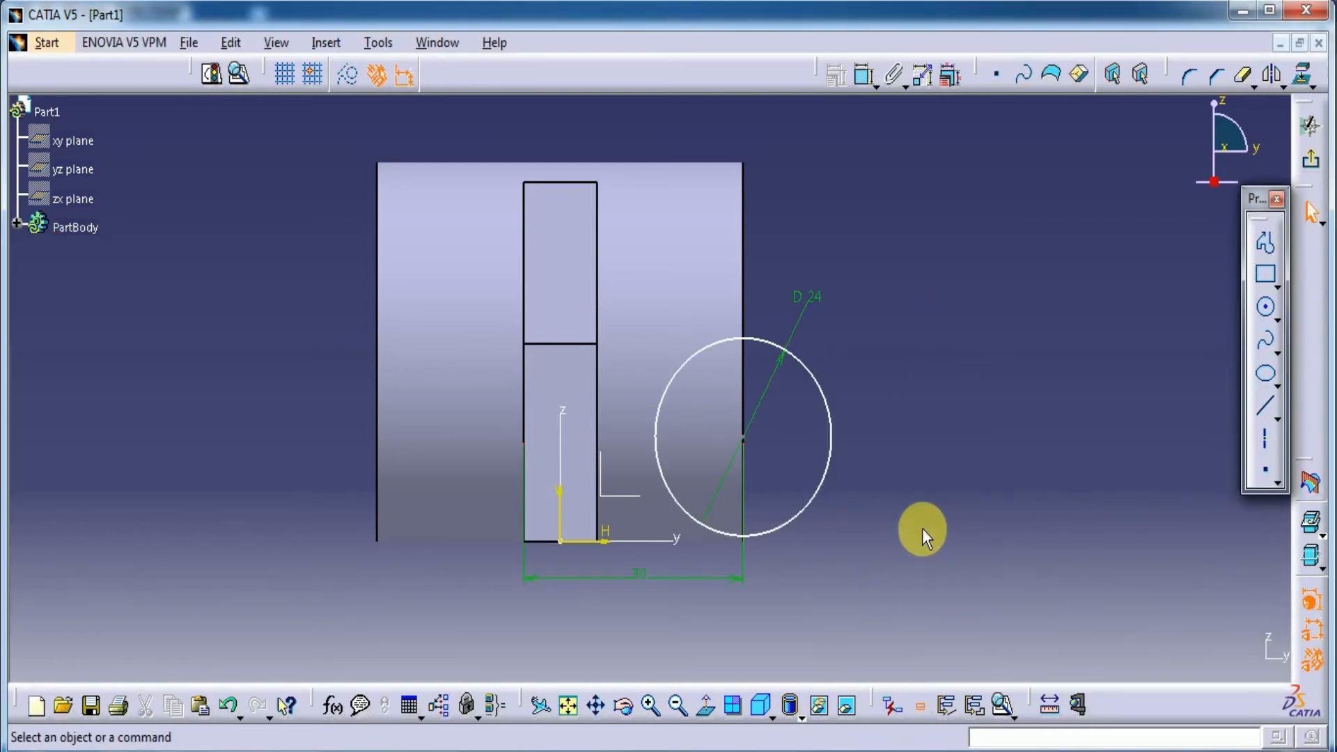
drag(747, 440, 801, 418)
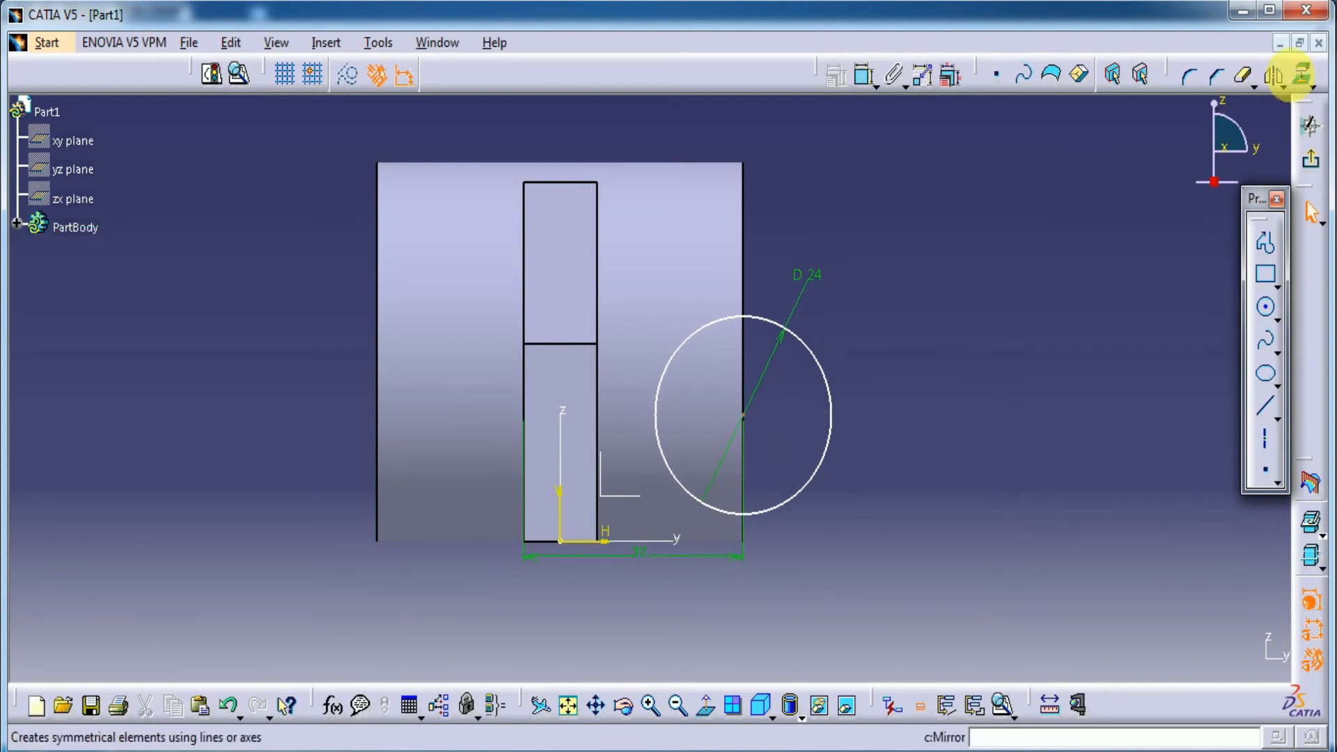
Step: Project the plate end's near vertical edge into the sketch and draw horizontal lines from its upper and lower ends past the circle
click(597, 397)
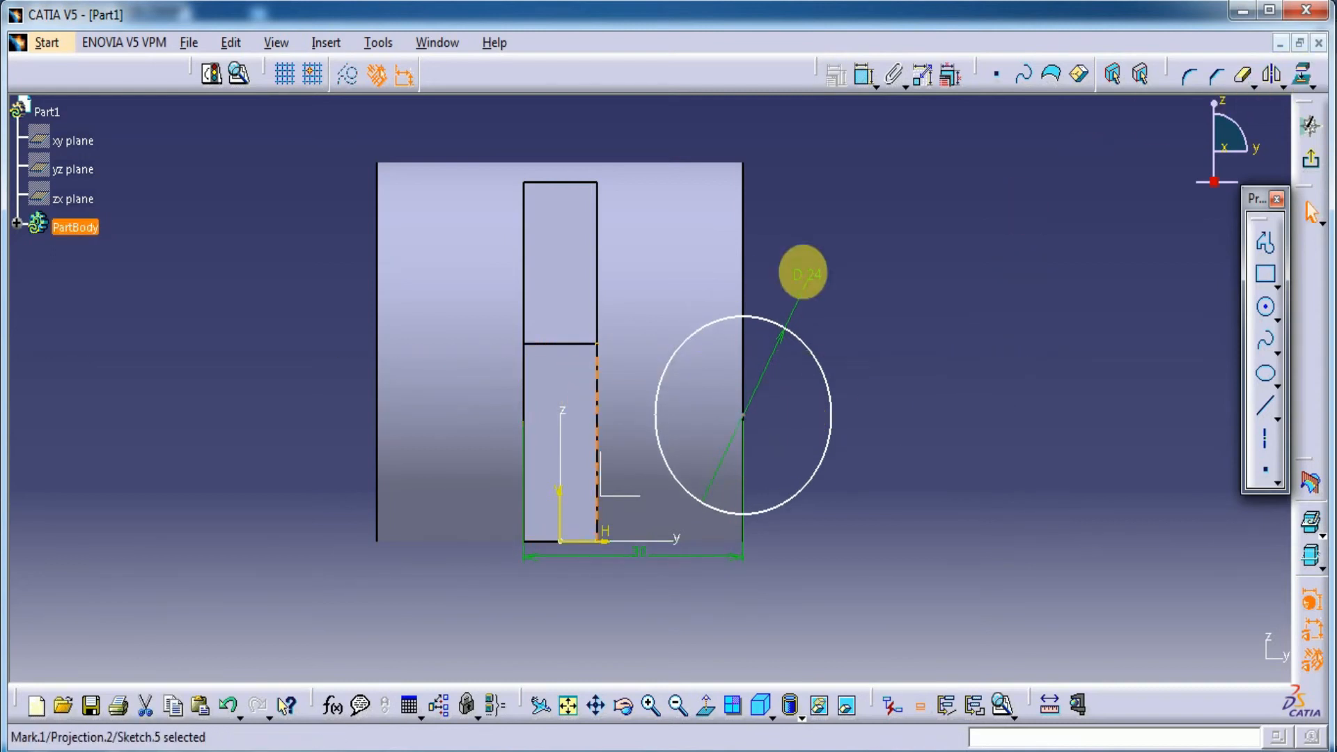
click(1266, 406)
click(598, 344)
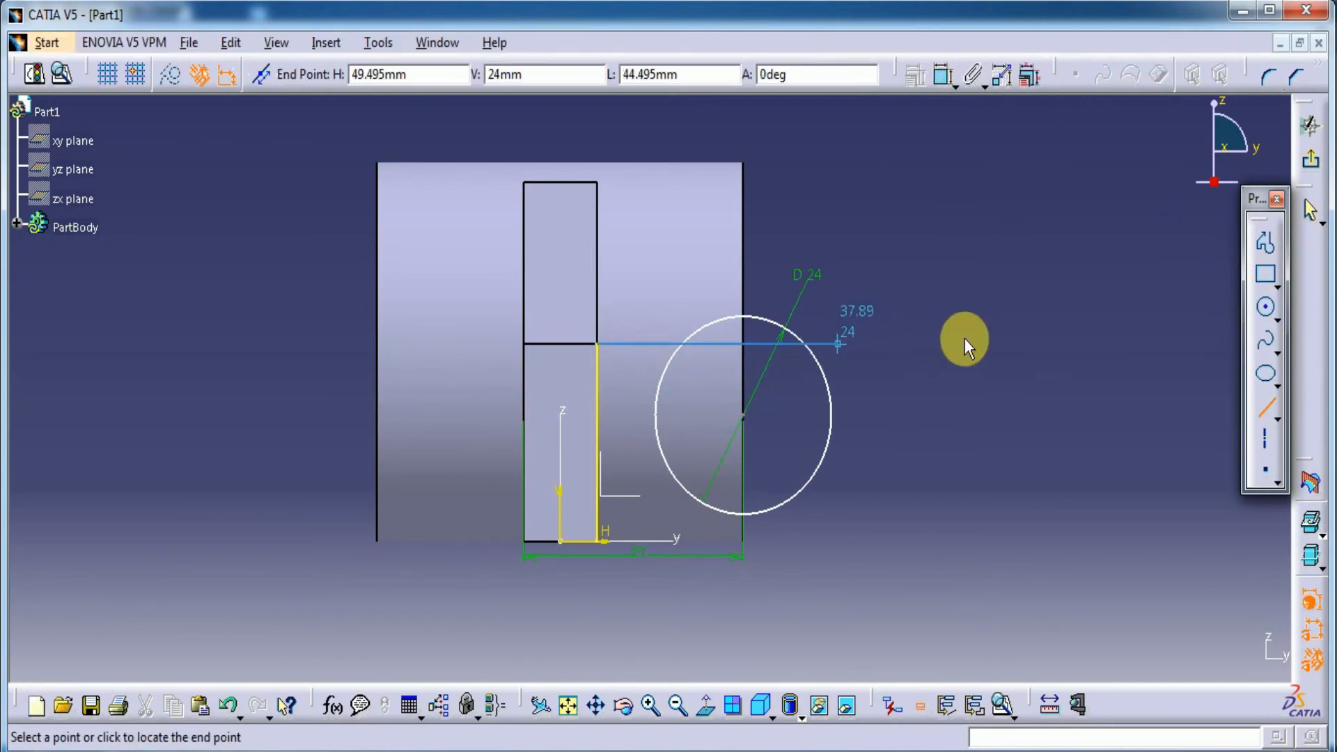
click(978, 344)
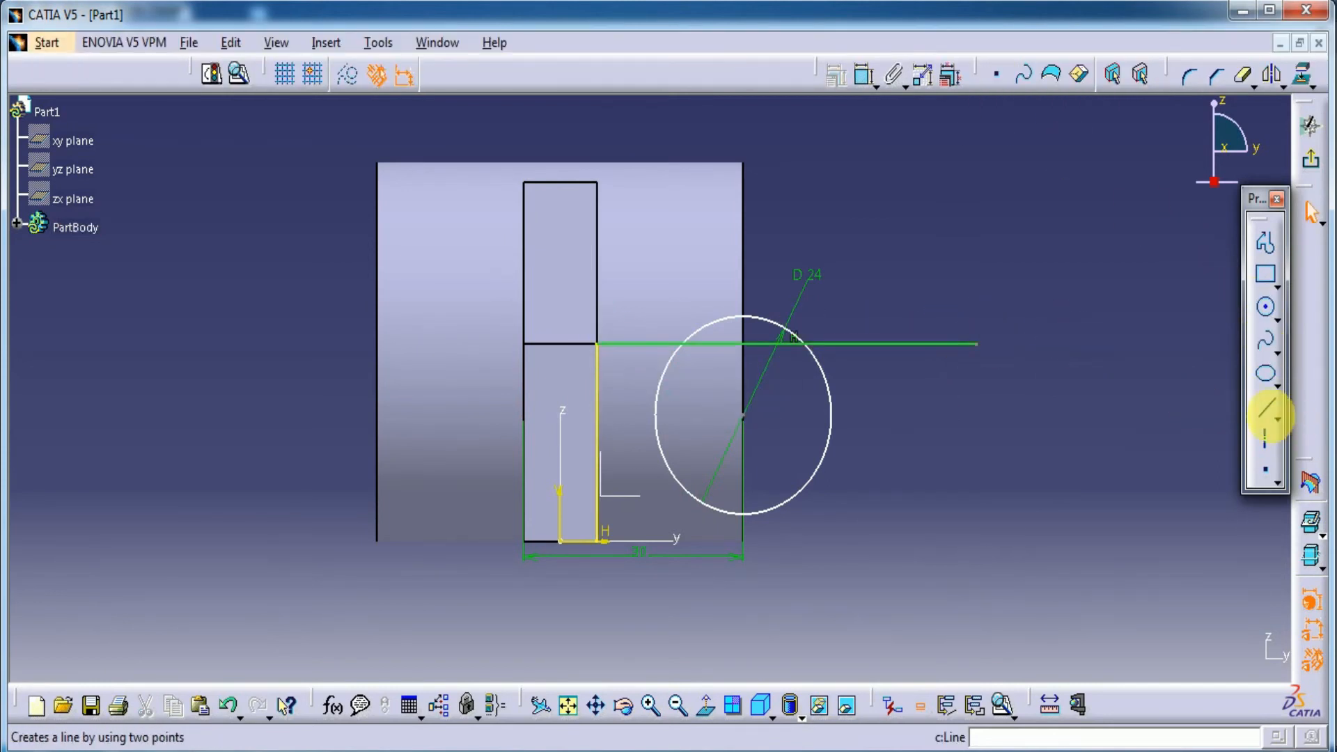
click(1265, 406)
click(599, 543)
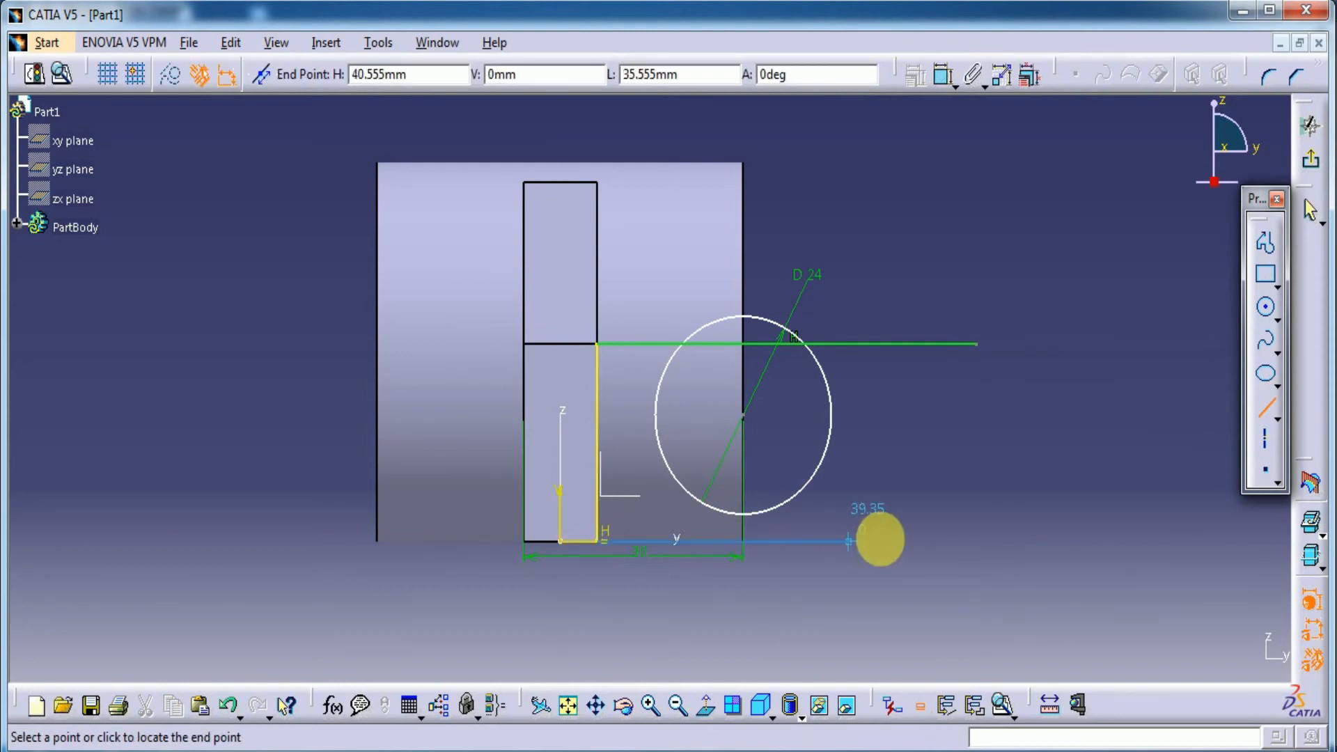
click(964, 543)
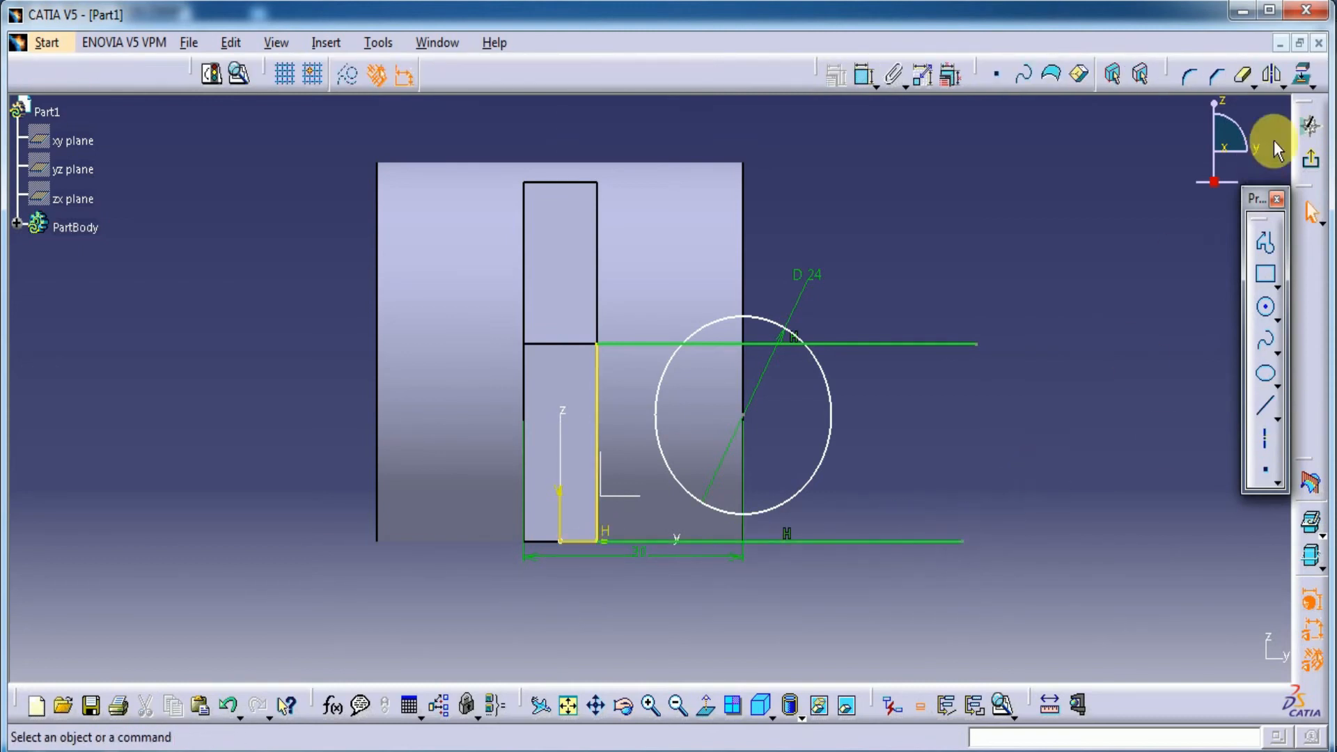
Step: Constrain the circle to be tangent to the lower horizontal line
click(801, 484)
right_click(1070, 438)
click(1125, 541)
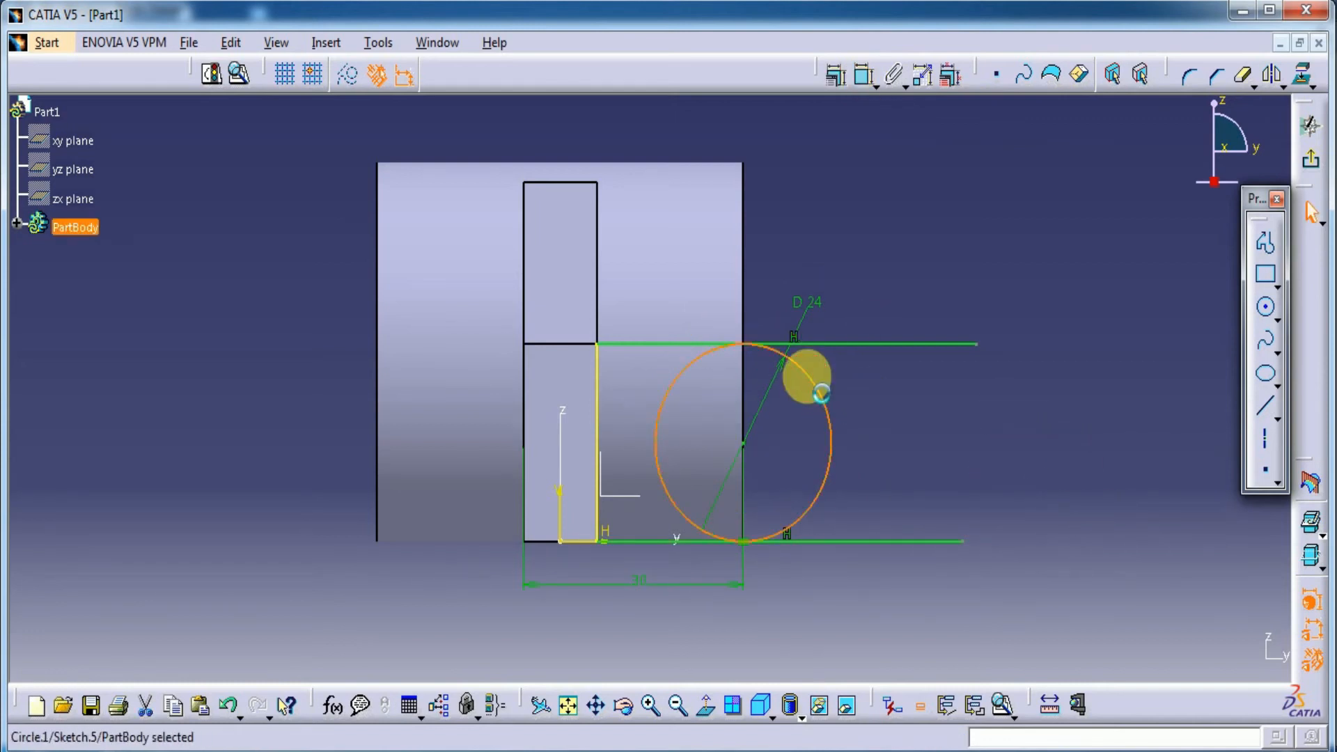
Step: Try to constrain the circle tangent to the upper horizontal line as well, and undo that constraint
click(820, 344)
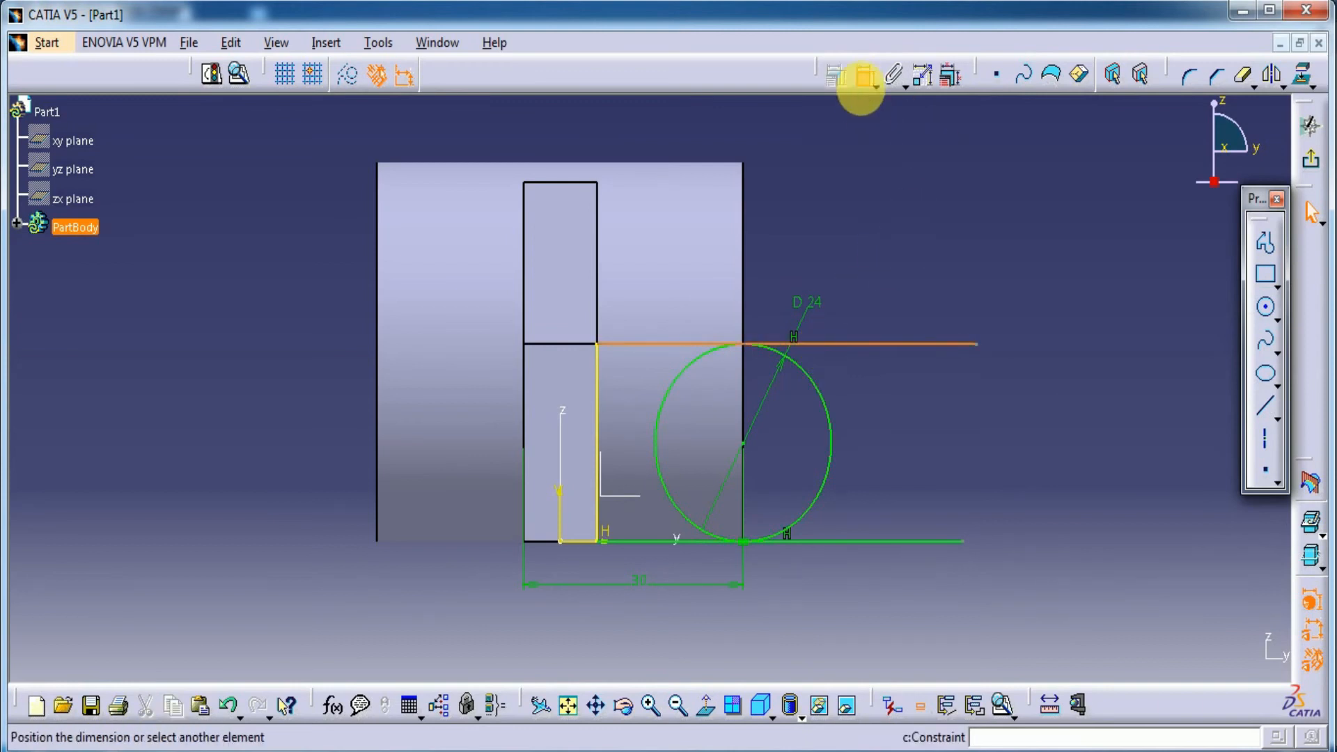
click(830, 418)
right_click(907, 241)
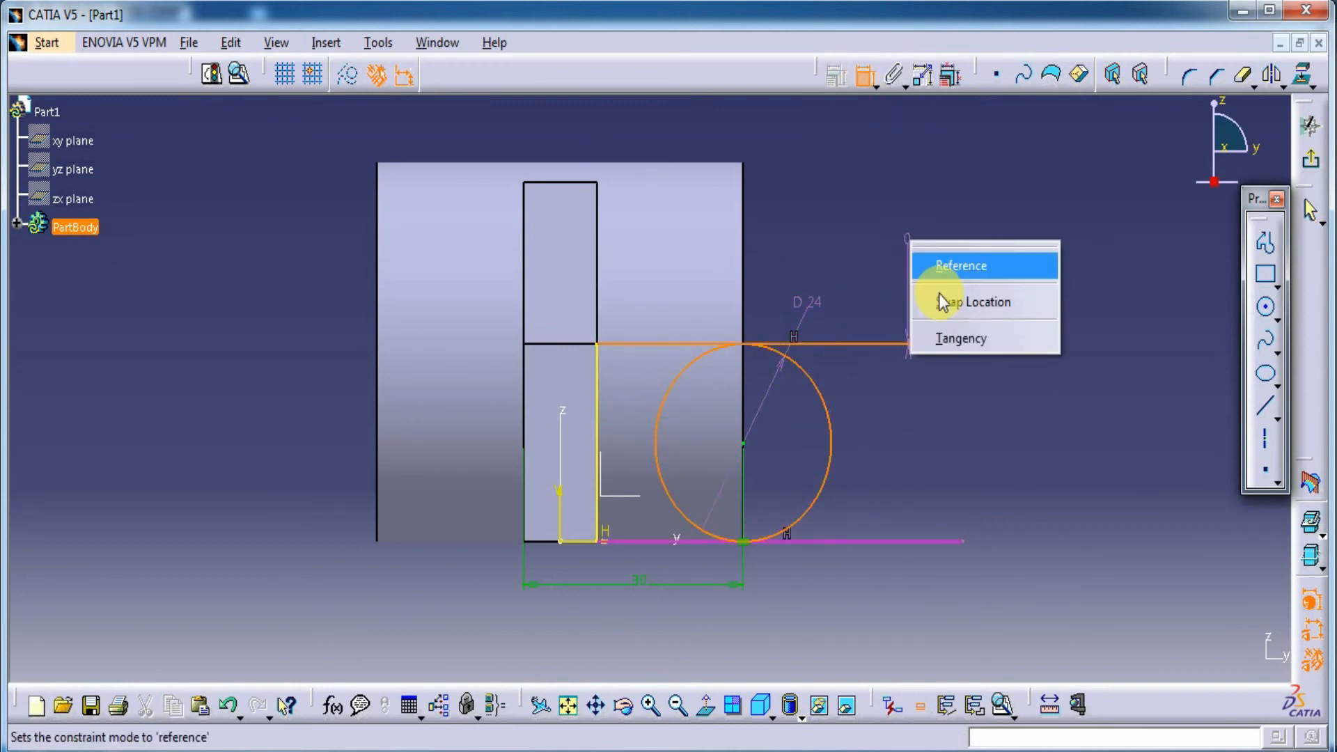
click(961, 342)
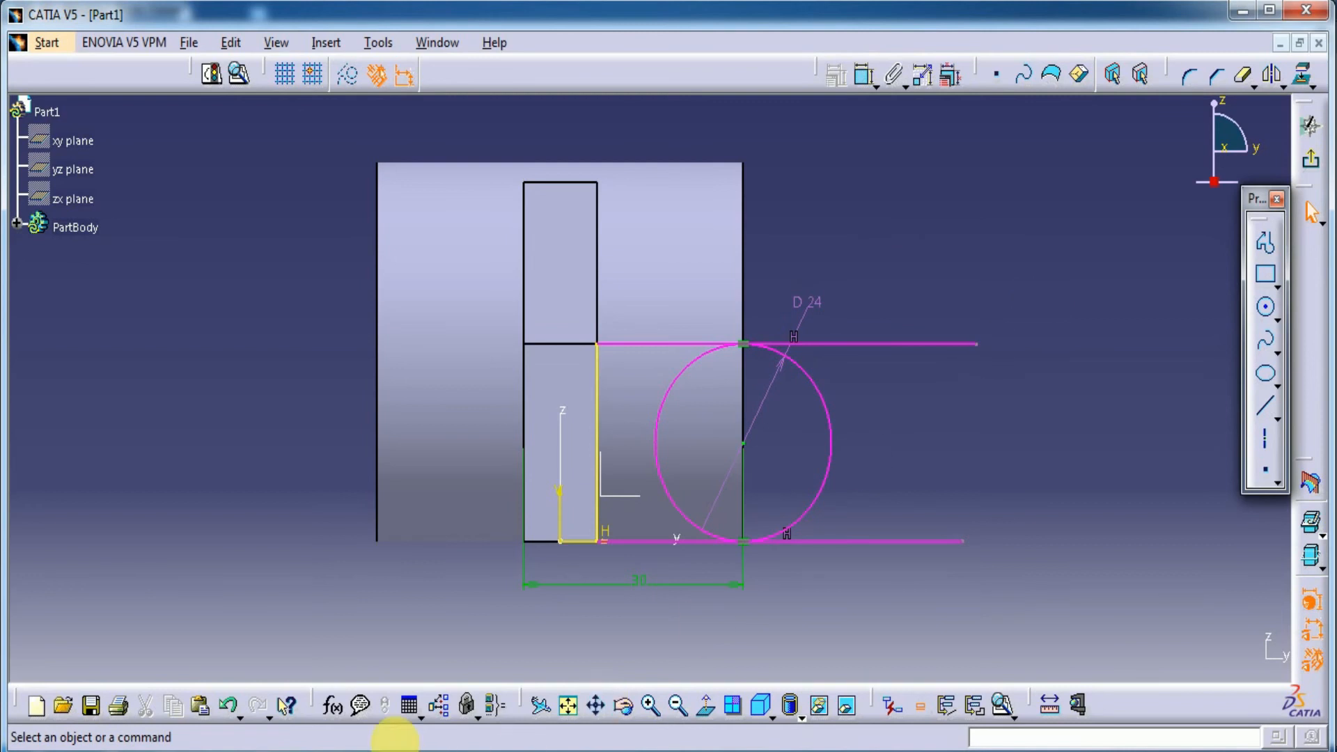
click(230, 707)
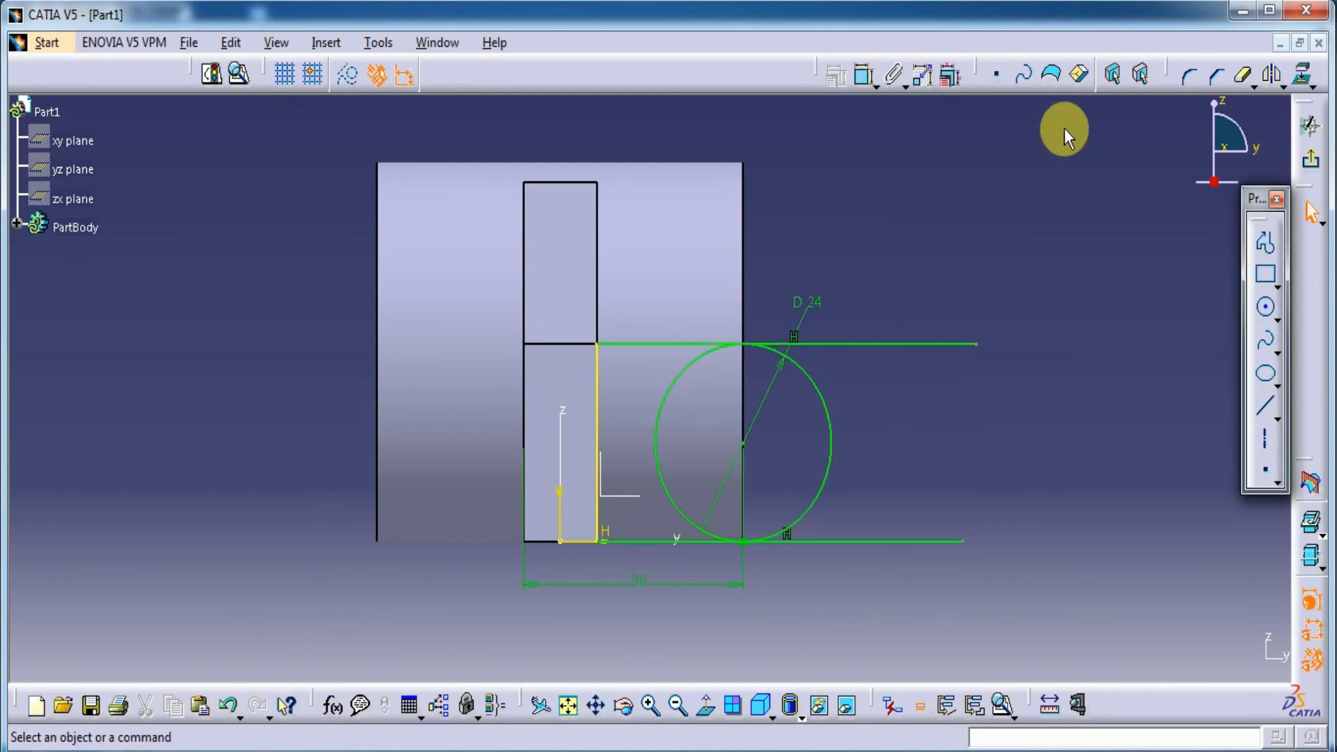
Step: Trim both horizontal lines beyond the circle and remove its inner arc to leave a closed rounded-end profile, and exit the sketch
click(1247, 78)
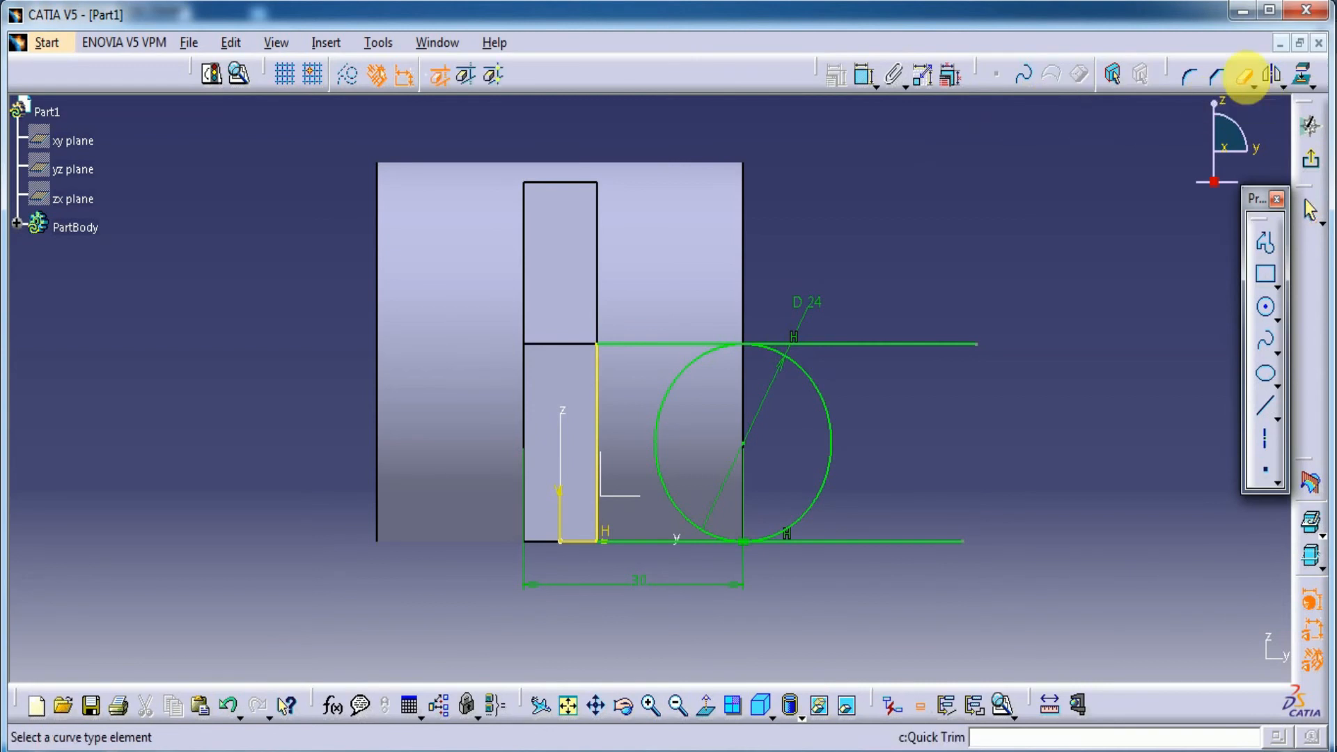
click(874, 344)
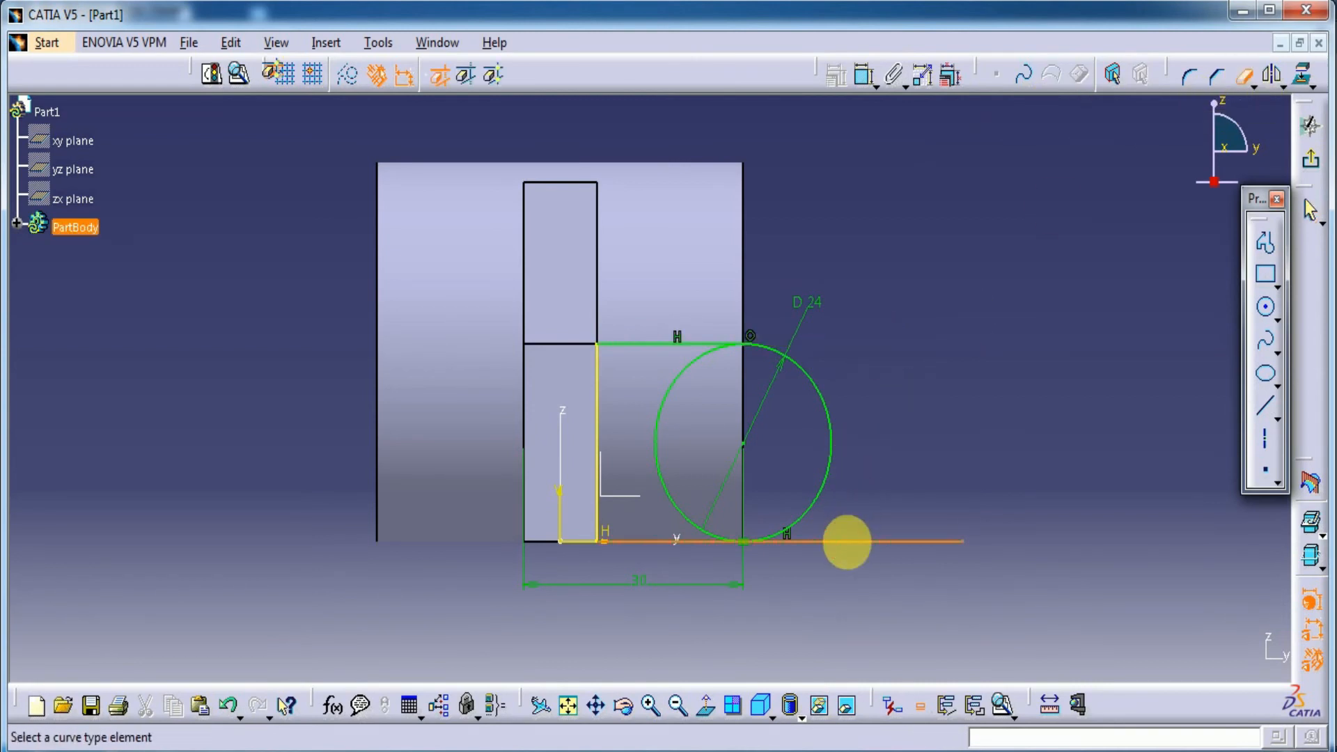
click(848, 540)
click(659, 430)
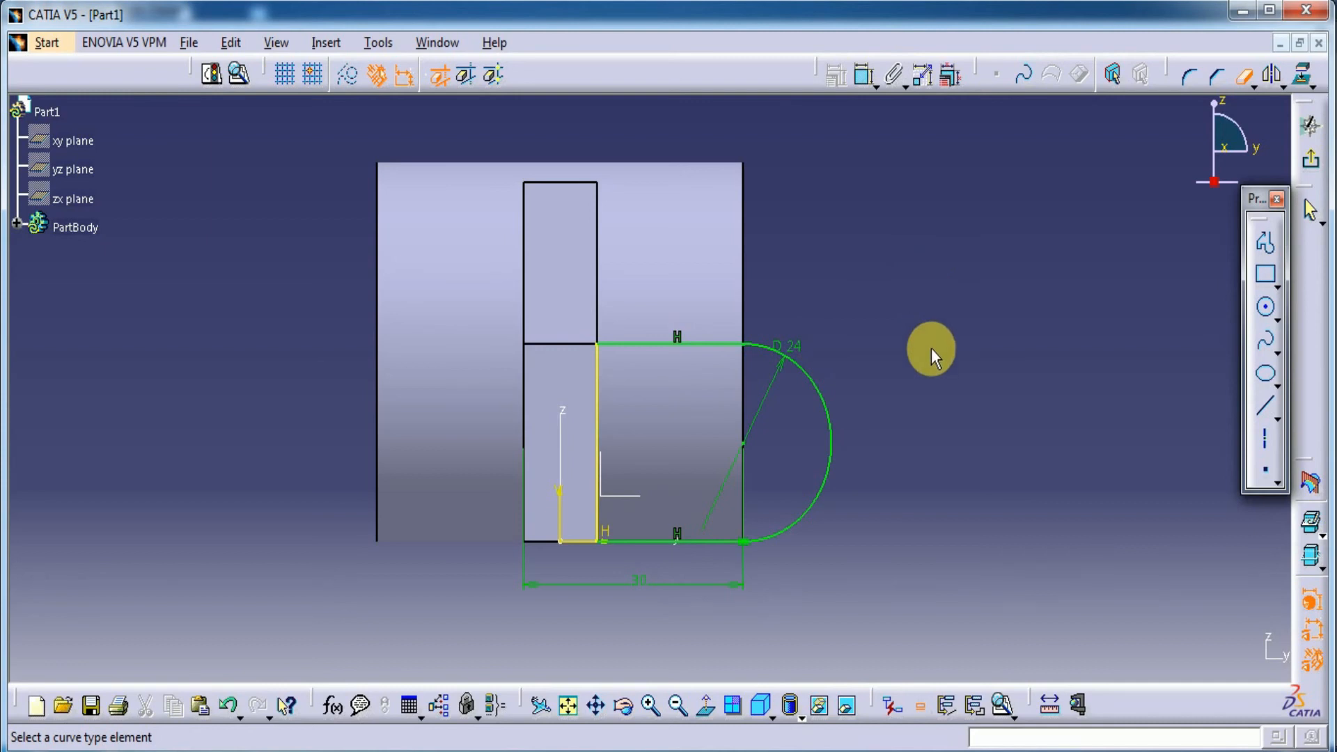
click(1311, 159)
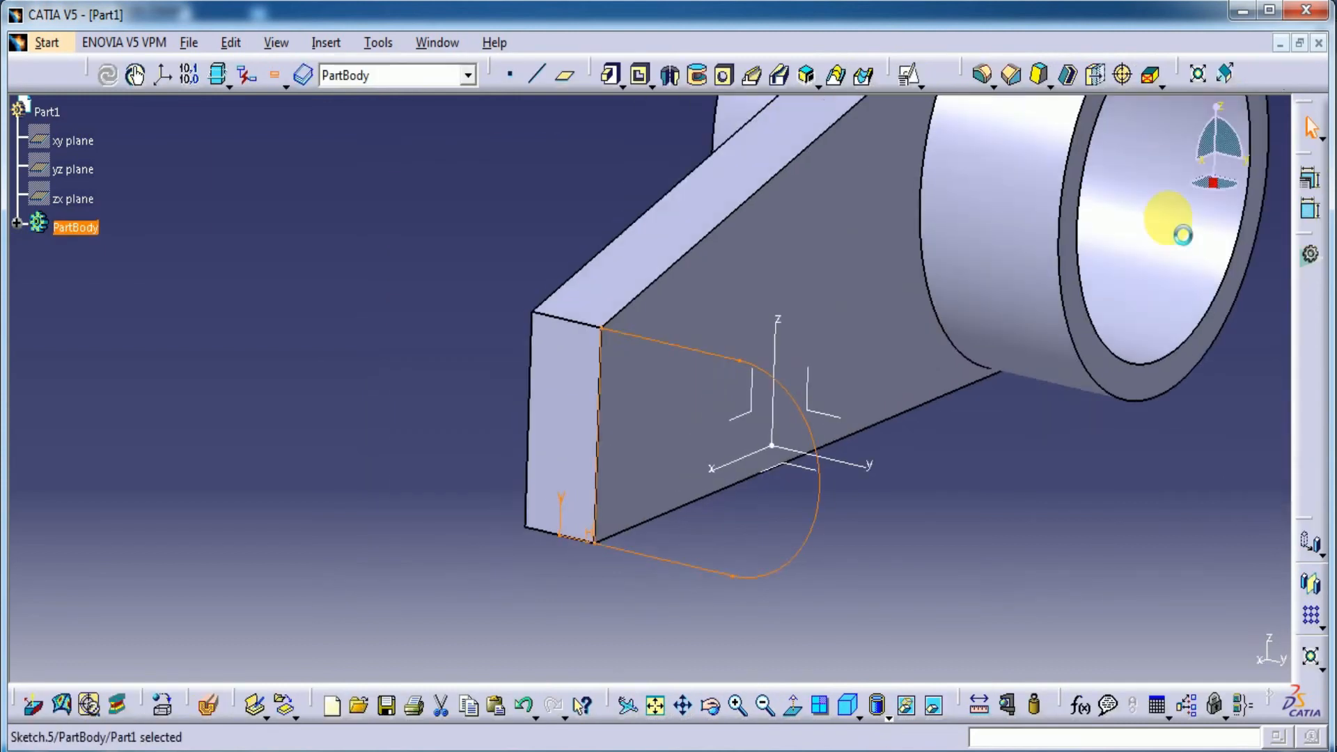
Step: Pad the rounded-end profile 10 mm in the reversed direction, toward the hollow boss
click(611, 74)
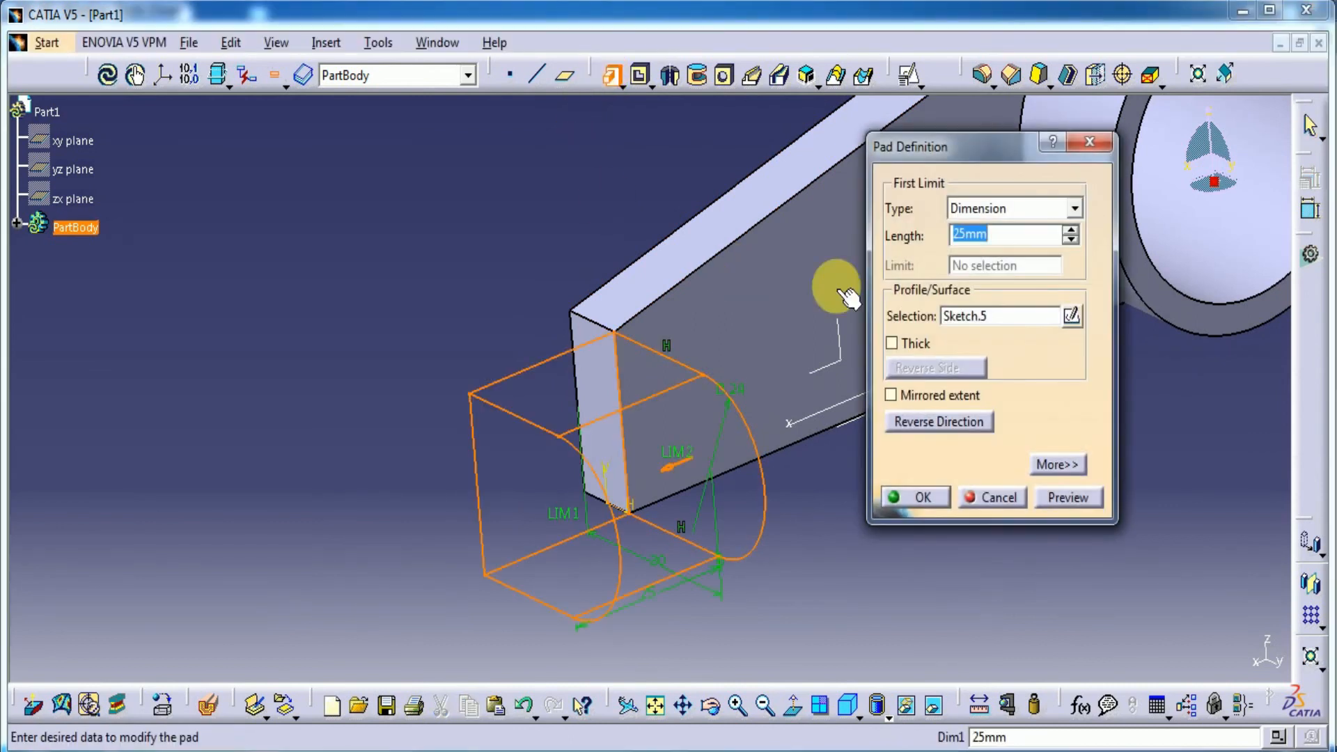
text(10)
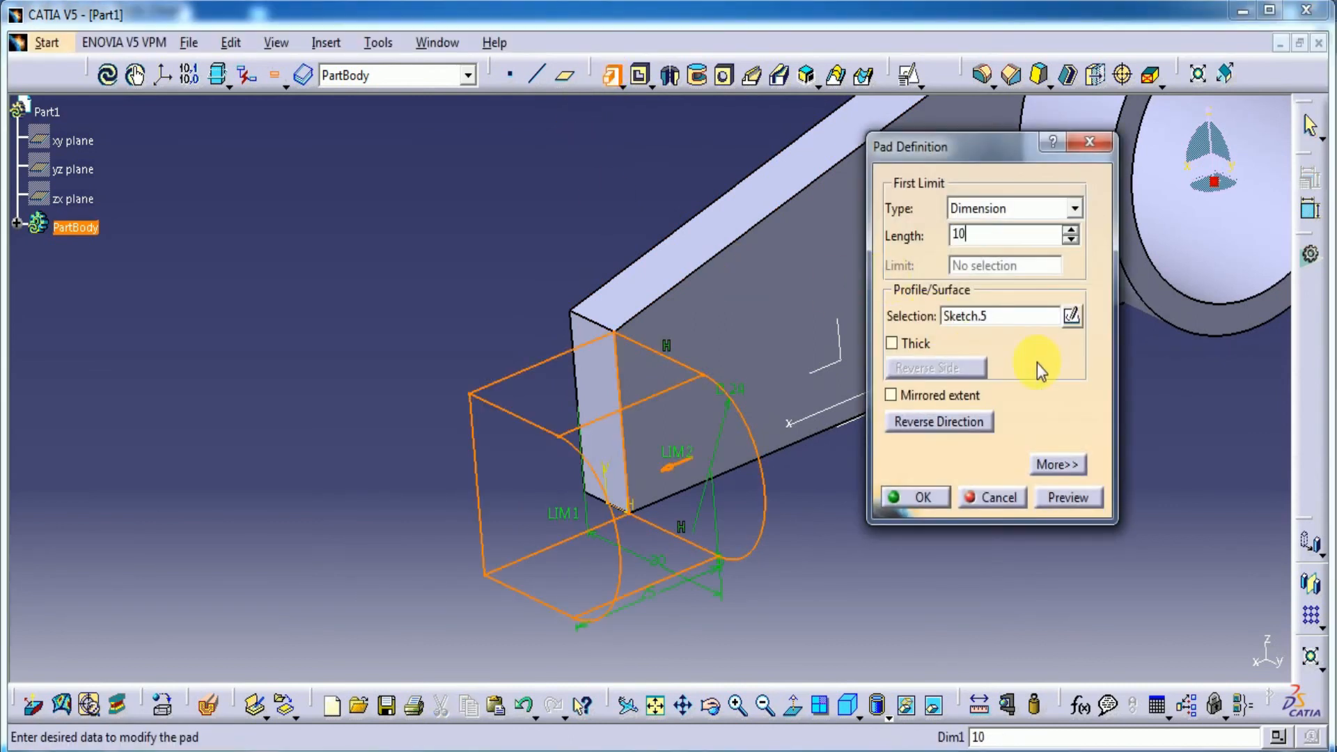
click(972, 423)
click(1052, 505)
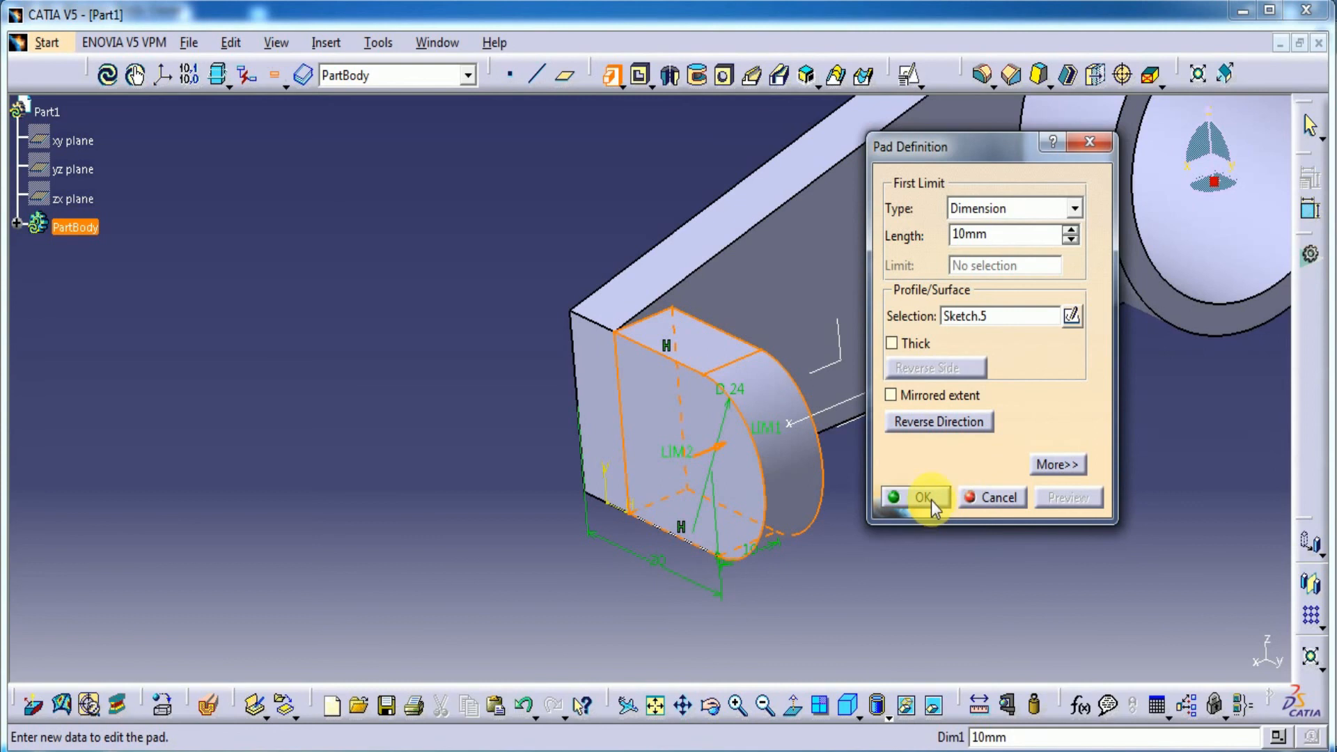
click(922, 497)
Step: Create a flat-bottomed blind hole, 10 mm in diameter and 12 mm deep, concentric with the rounded edge on the new pad's front face
mouse_move(911, 537)
middle_down()
mouse_move(725, 487)
mouse_move(736, 282)
middle_up()
click(725, 74)
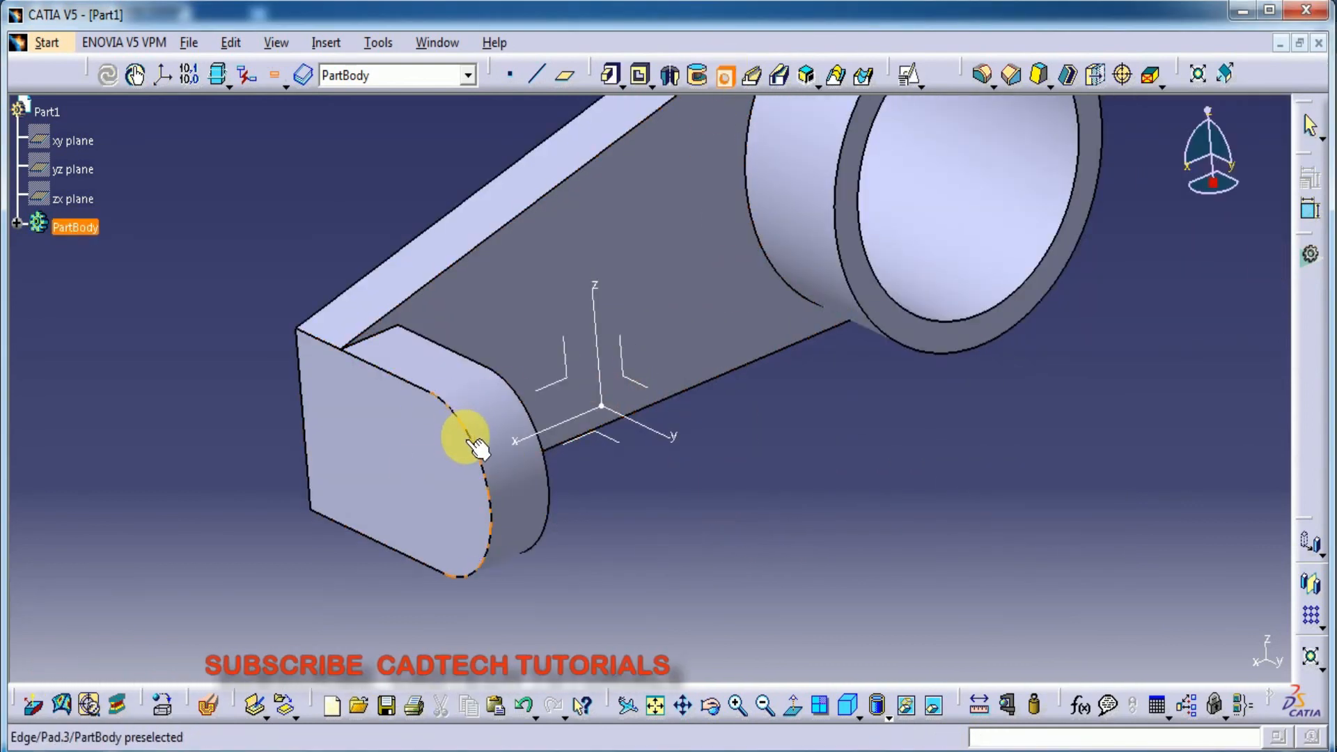
click(443, 478)
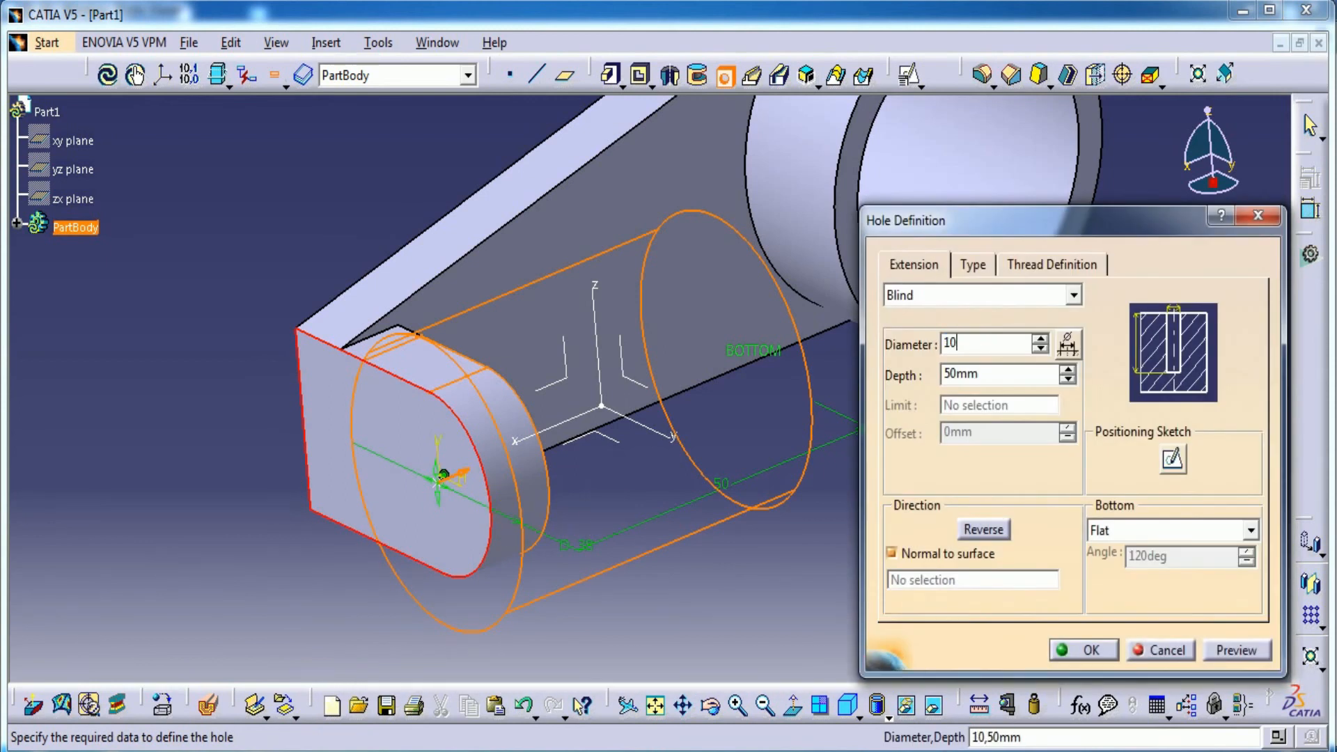
click(1234, 651)
double_click(1015, 374)
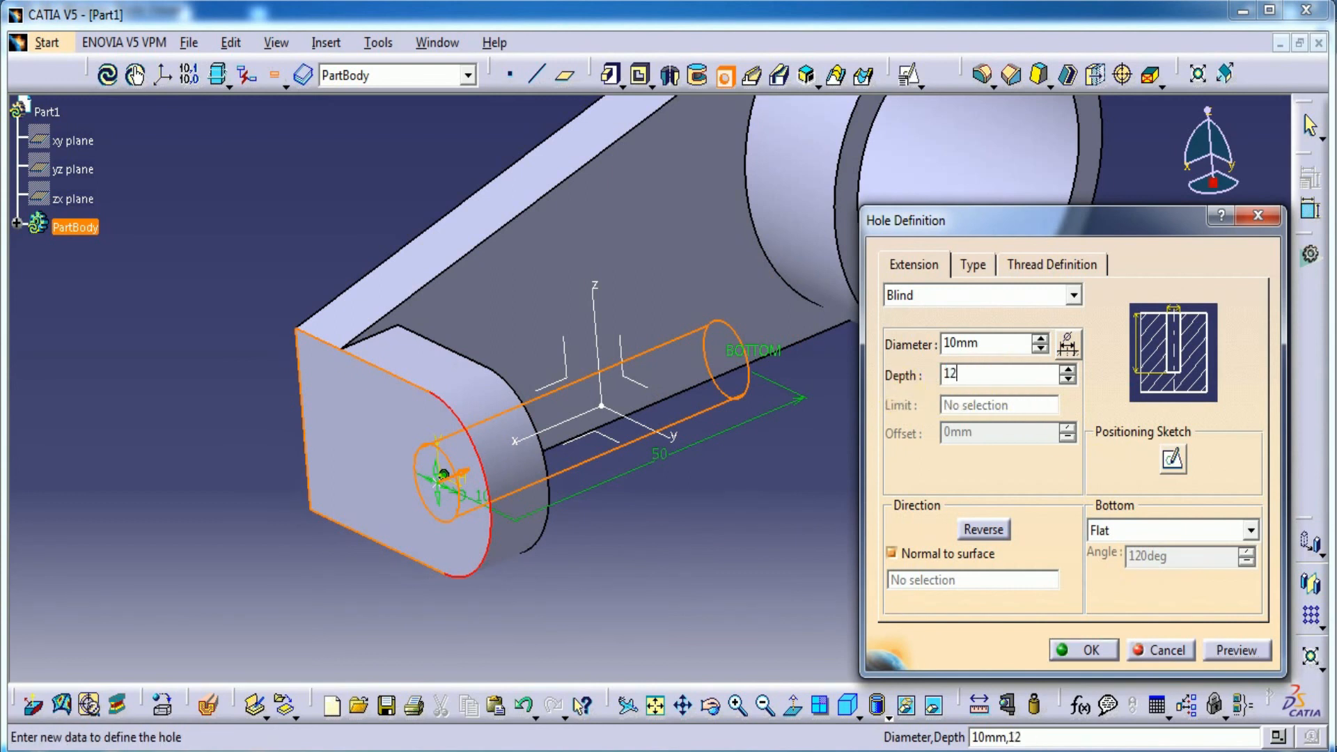
key(Return)
click(1214, 654)
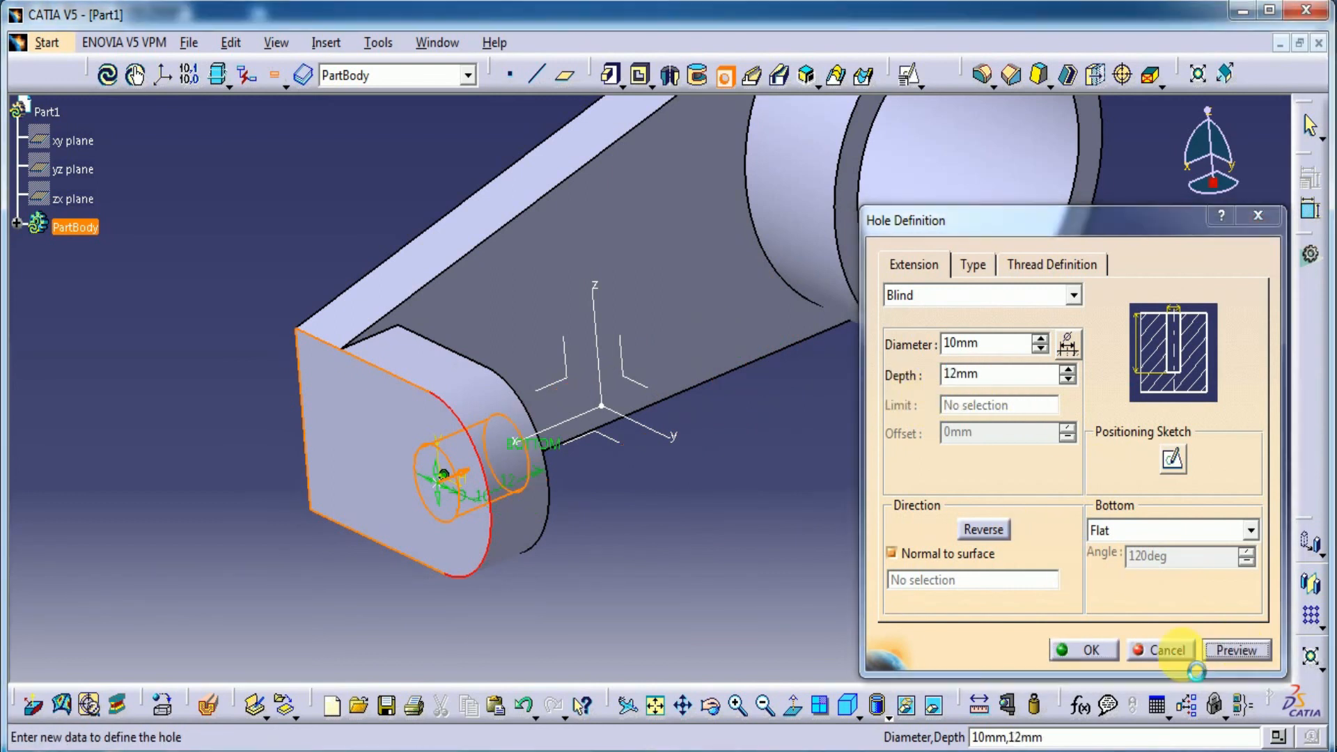
click(1081, 650)
Step: Show the whole part in isometric view, fitted to the window
middle_drag(708, 500, 681, 546)
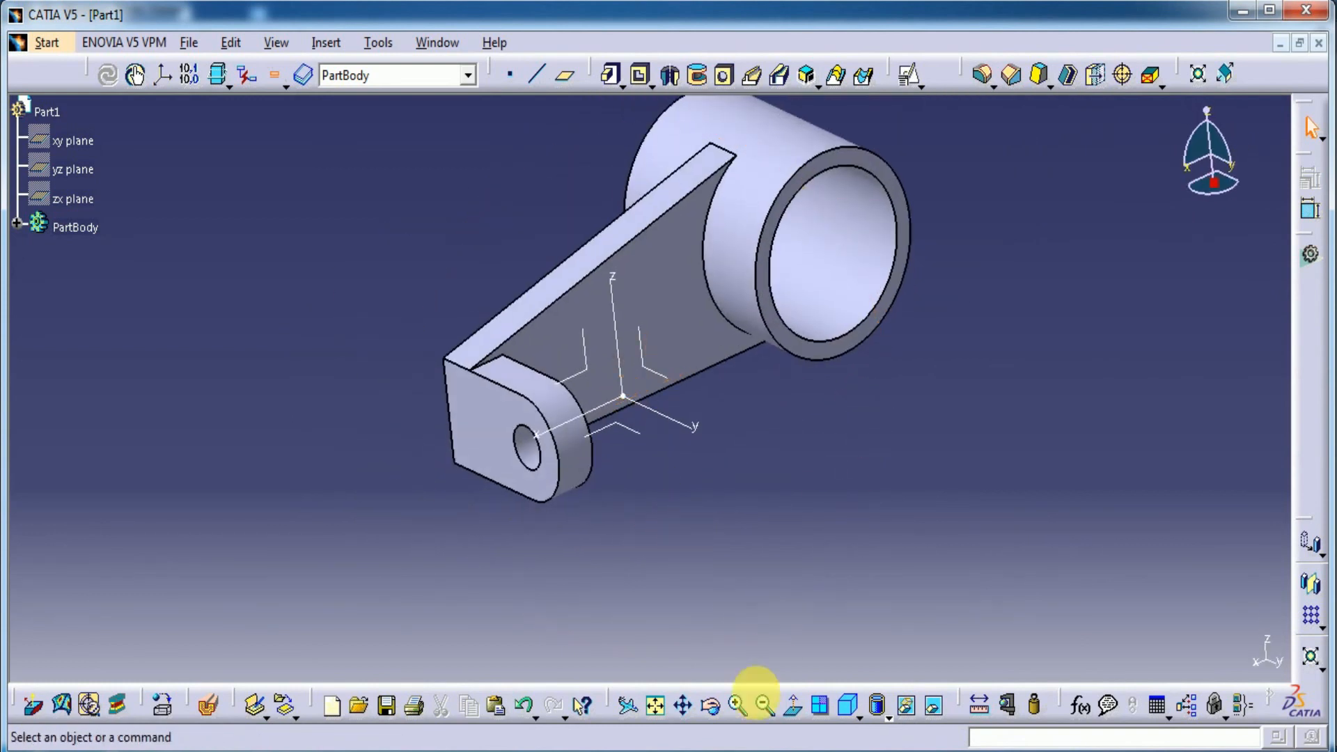
click(846, 704)
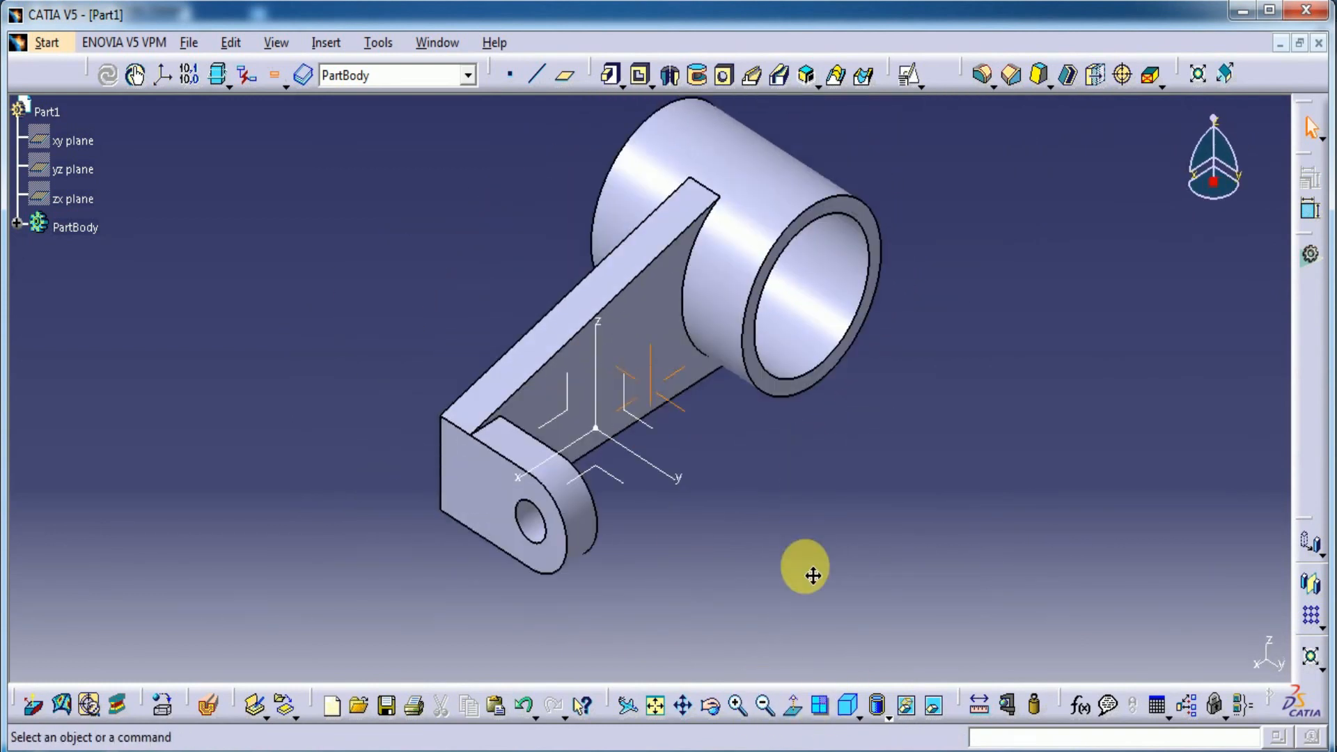
click(657, 707)
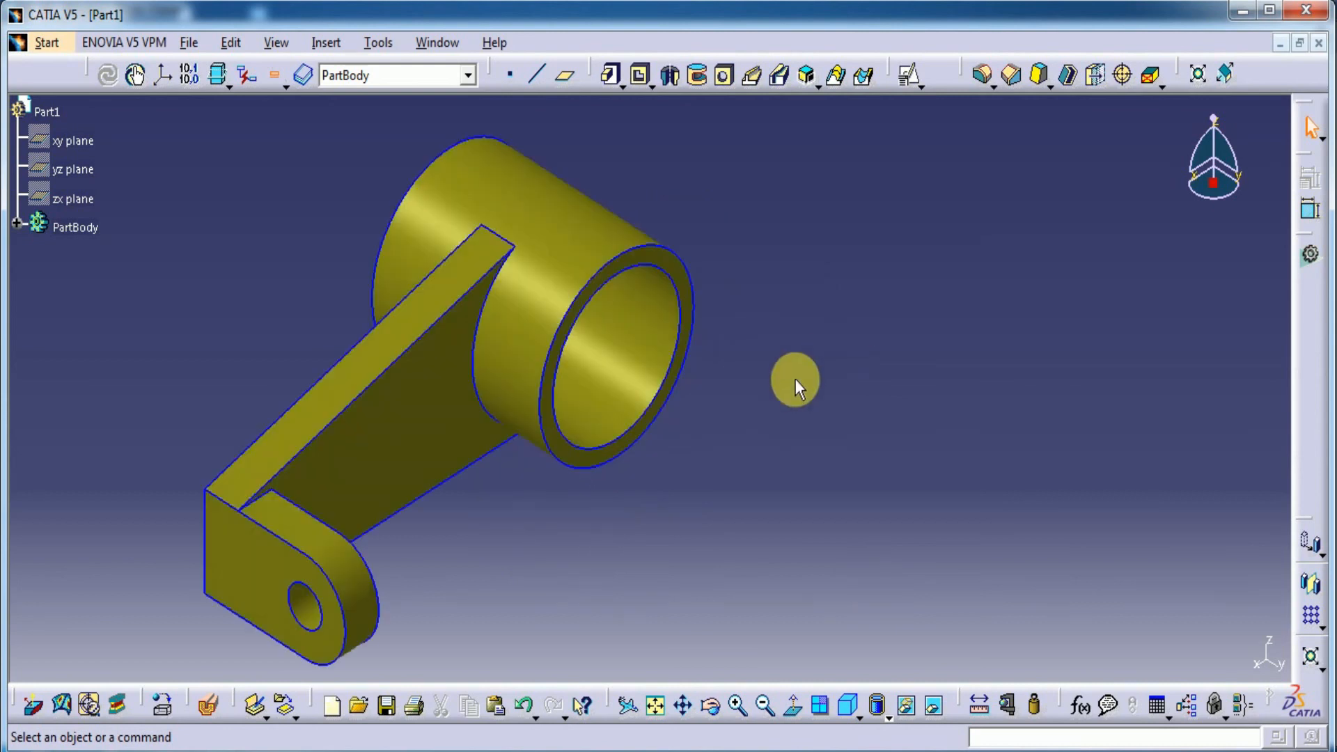
mouse_move(781, 384)
middle_down()
mouse_move(797, 397)
mouse_move(808, 382)
middle_up()
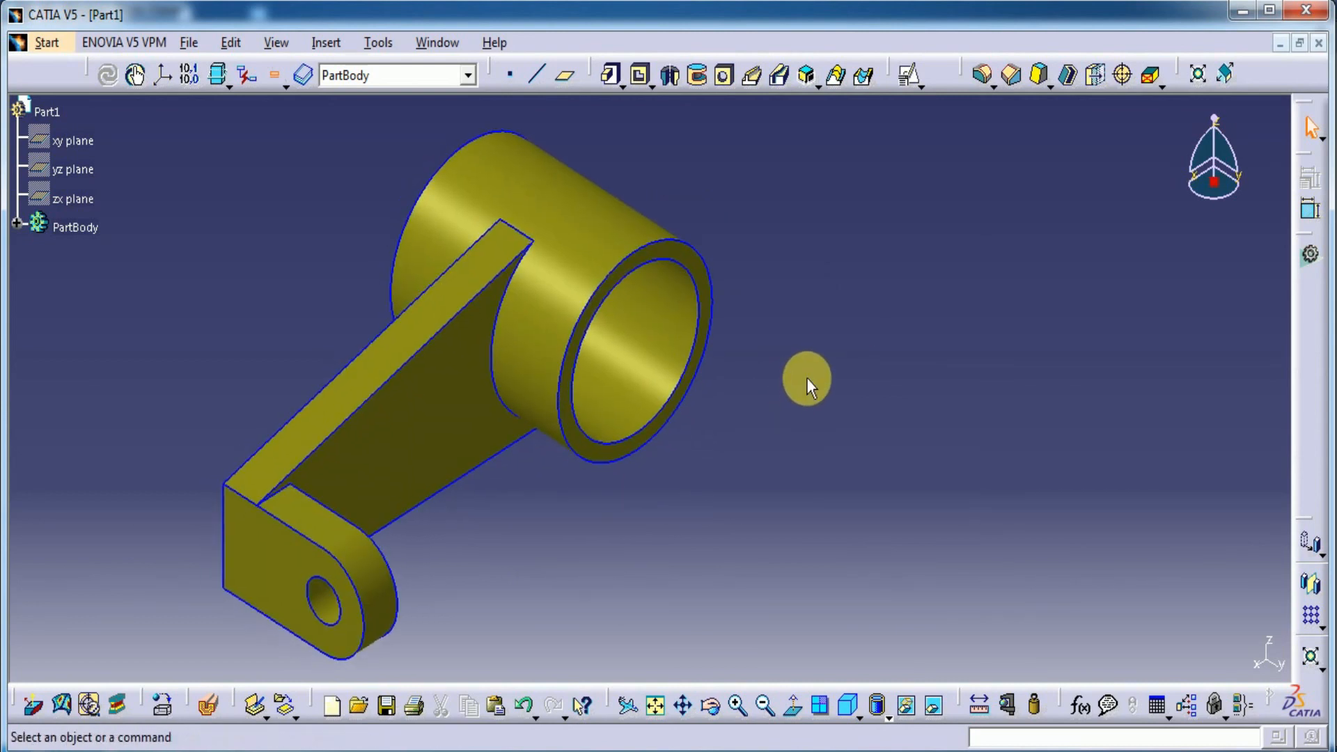